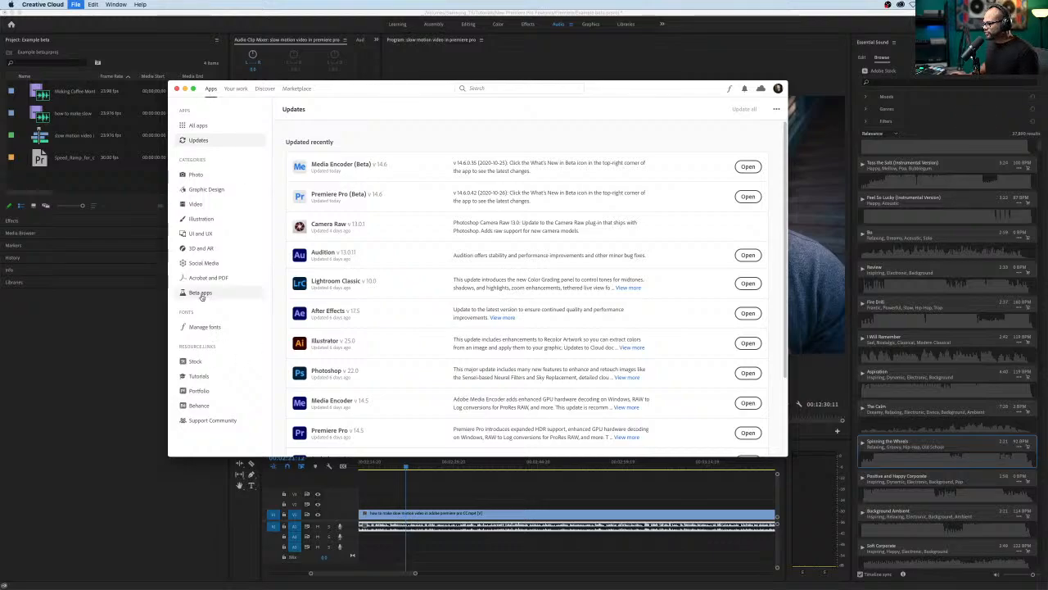
View the list of available beta apps in Creative Cloud, reposition its window, and minimize it to return to Premiere Pro
click(201, 293)
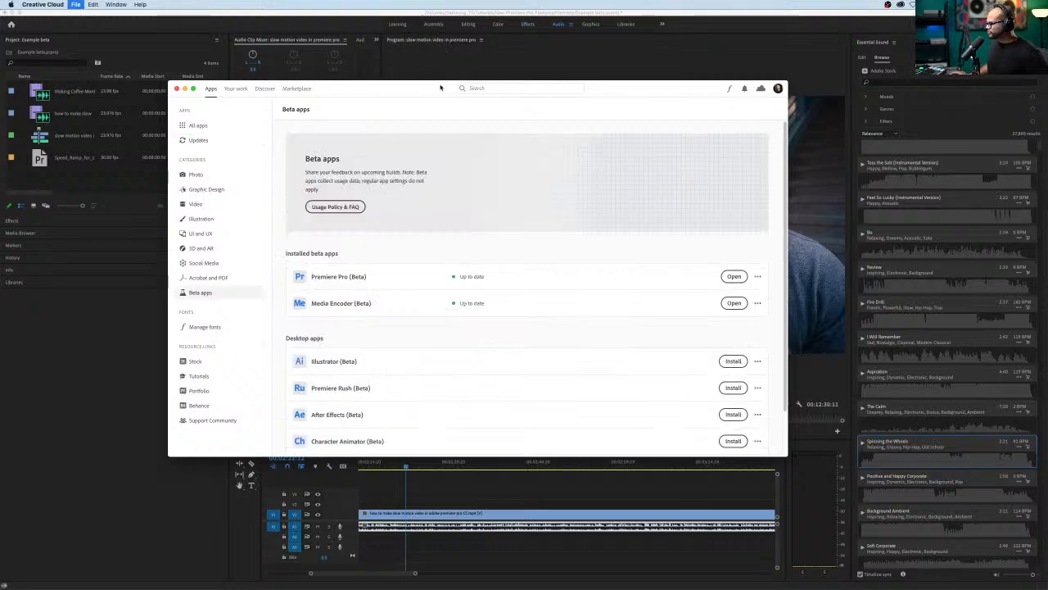
drag(441, 87, 425, 75)
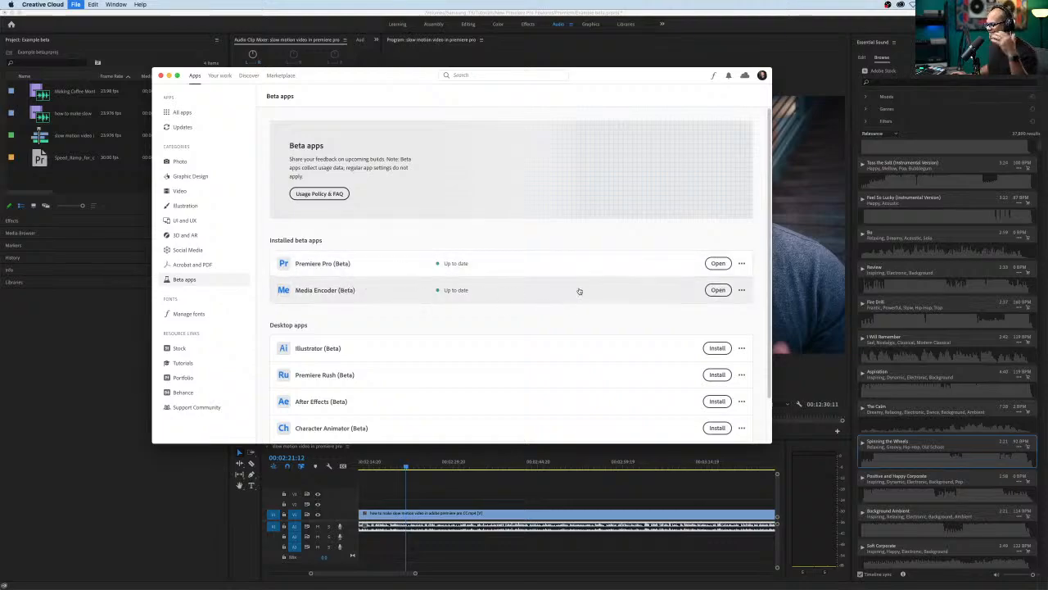
click(169, 76)
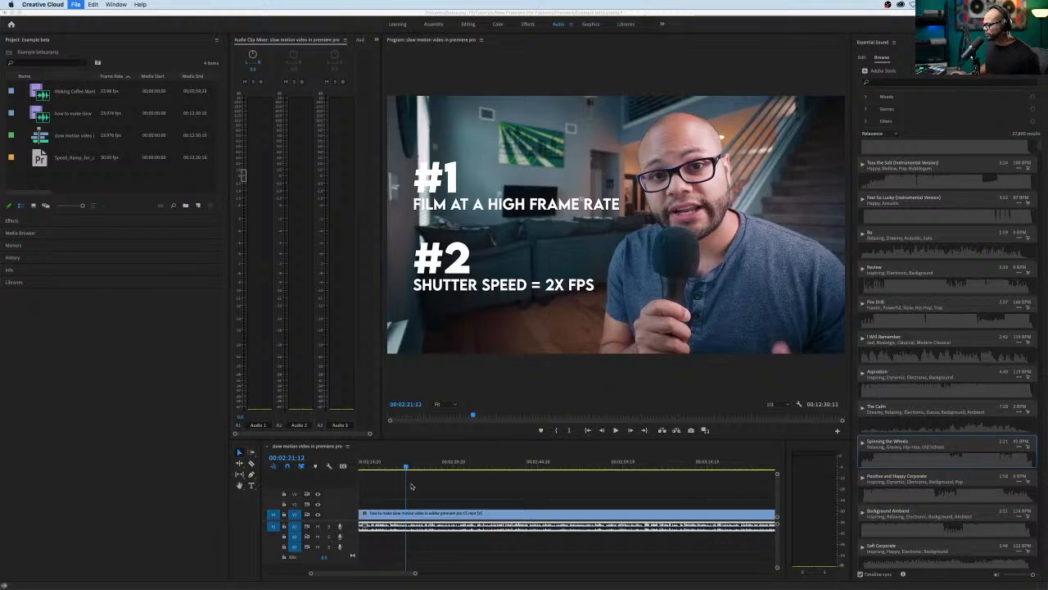
Move the playhead to 00:00:41:19 and show the whole slow motion sequence in the timeline with nothing selected
drag(406, 466, 375, 467)
key(minus)
key(minus)
key(minus)
key(minus)
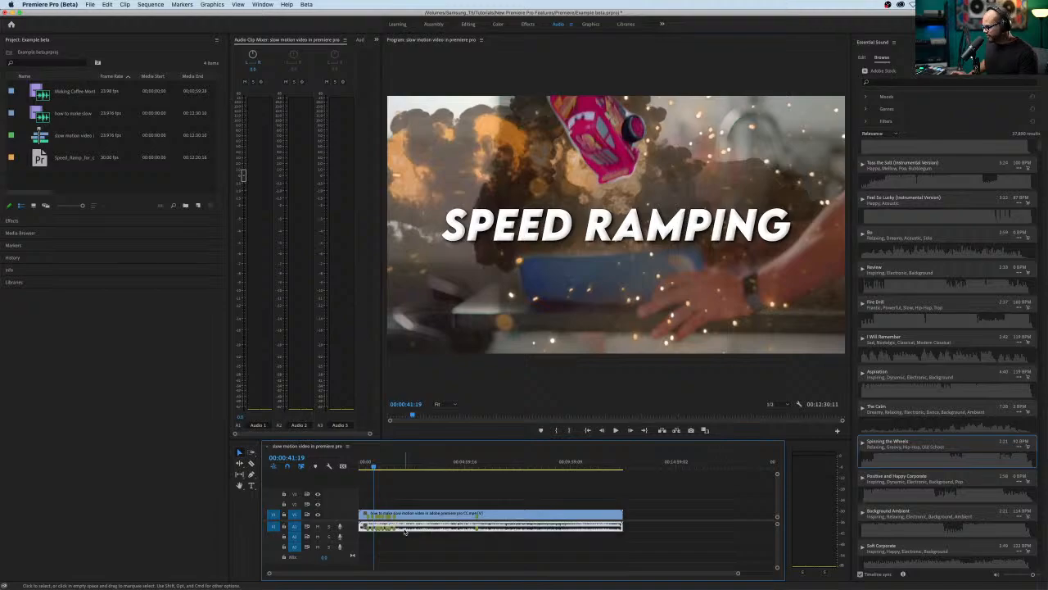
click(426, 494)
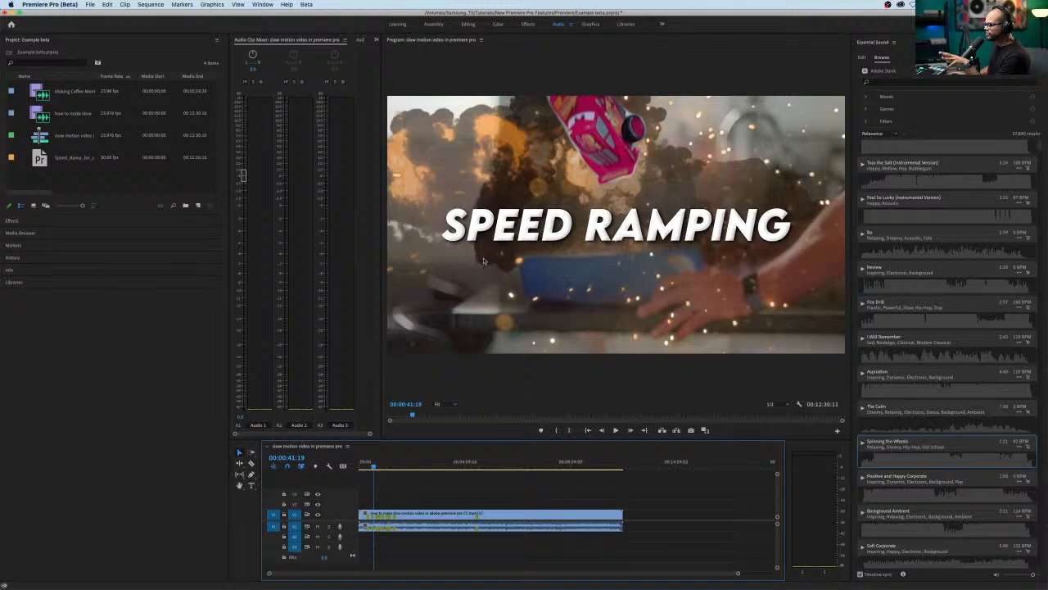
Switch to the Assembly workspace and bring the Project panel with the Example beta items to the front
click(435, 25)
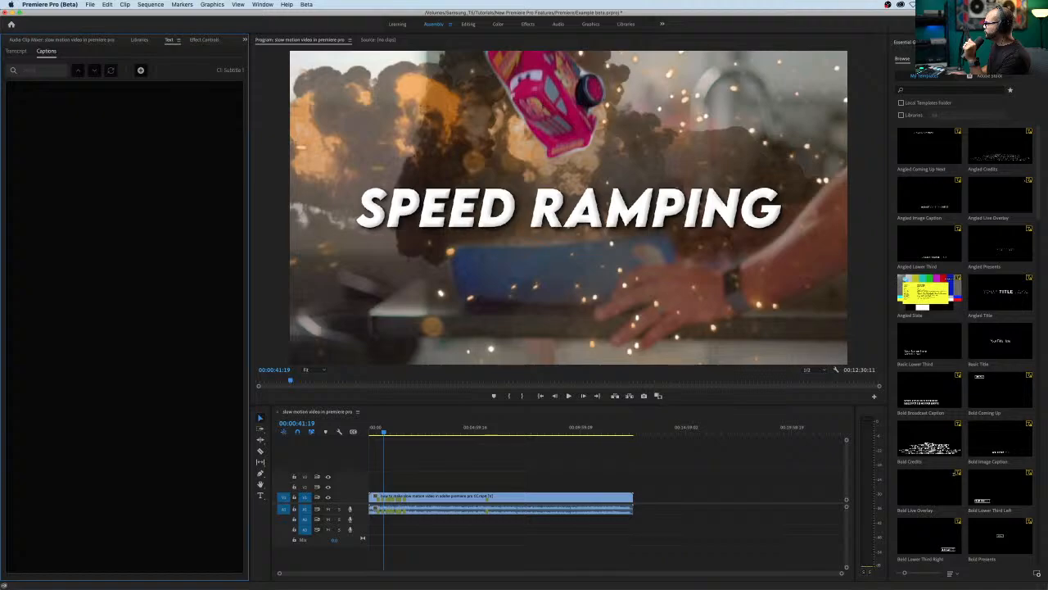
click(60, 41)
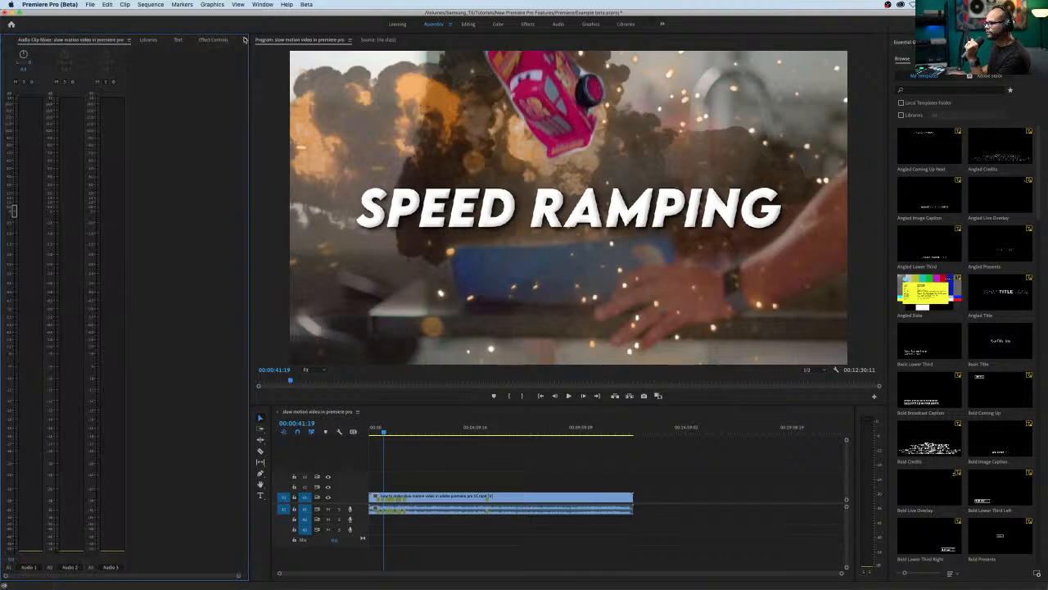
click(244, 40)
click(256, 49)
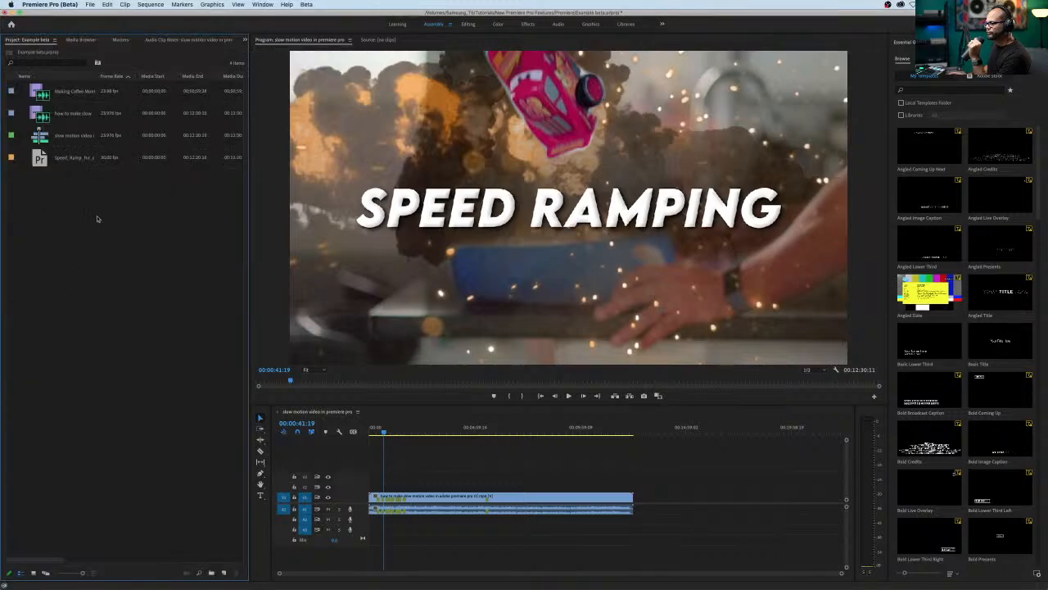
Add the Speed_Ramp caption file to the start of the sequence and delete the empty lower subtitle track
click(38, 162)
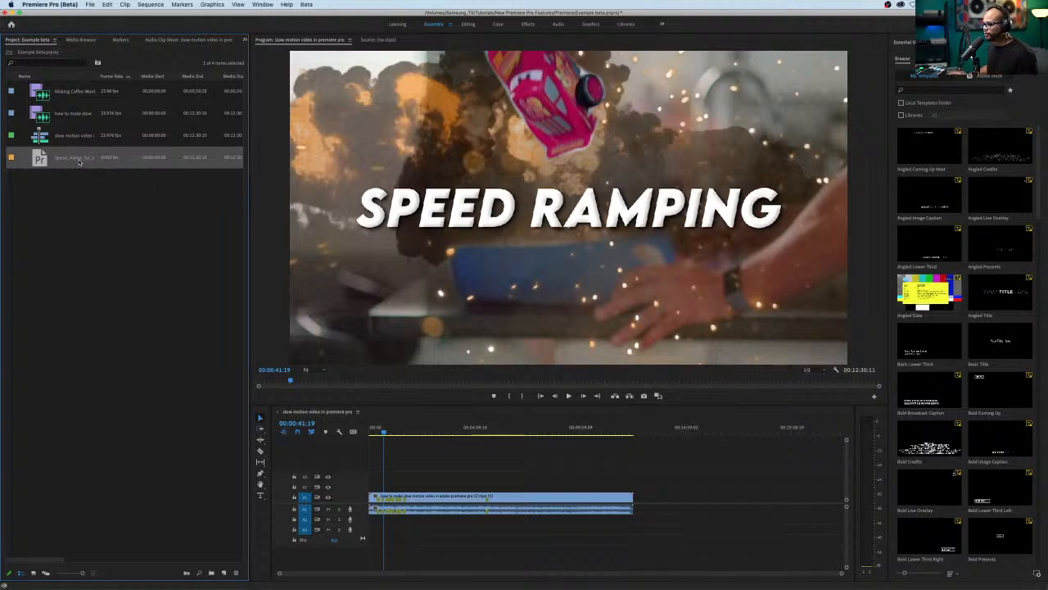
drag(79, 162, 377, 475)
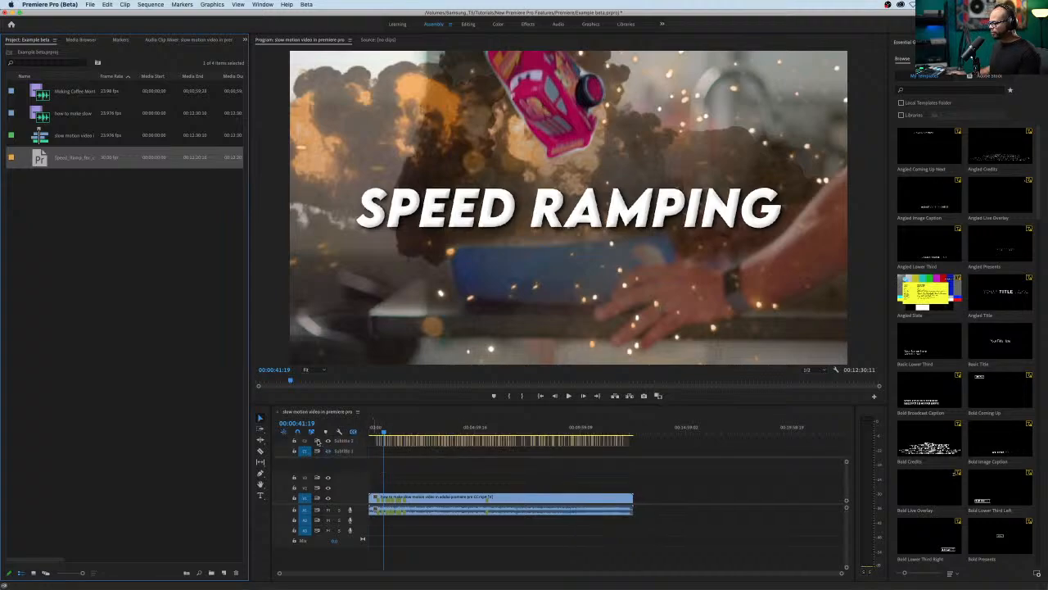
right_click(363, 452)
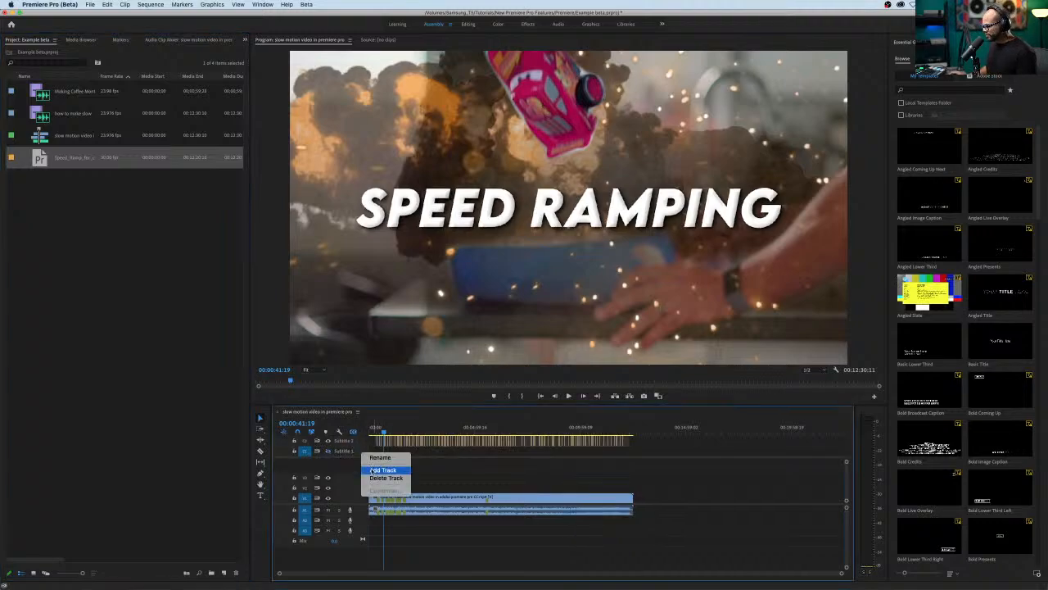
click(375, 478)
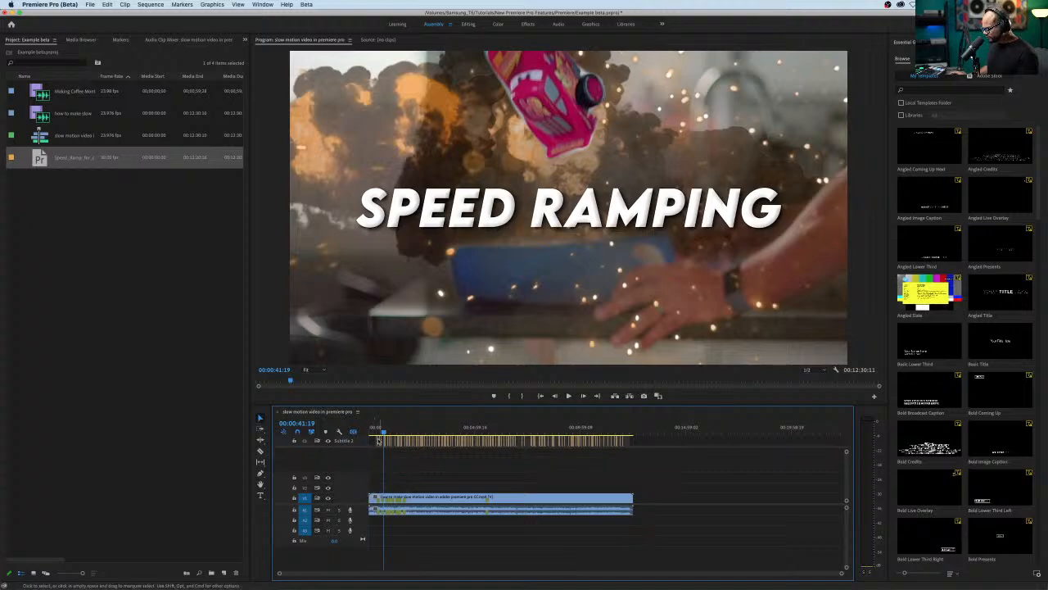
Examine the caption clips' spacing in the timeline and place the playhead just before the first caption at 00:00:16:20
key(backslash)
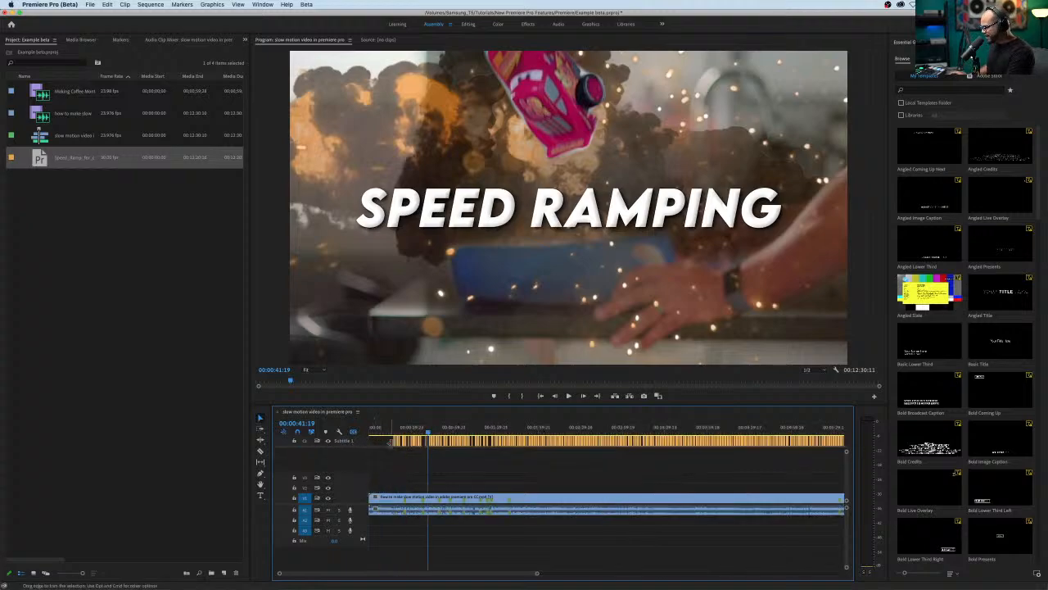
key(equal)
key(equal)
key(equal)
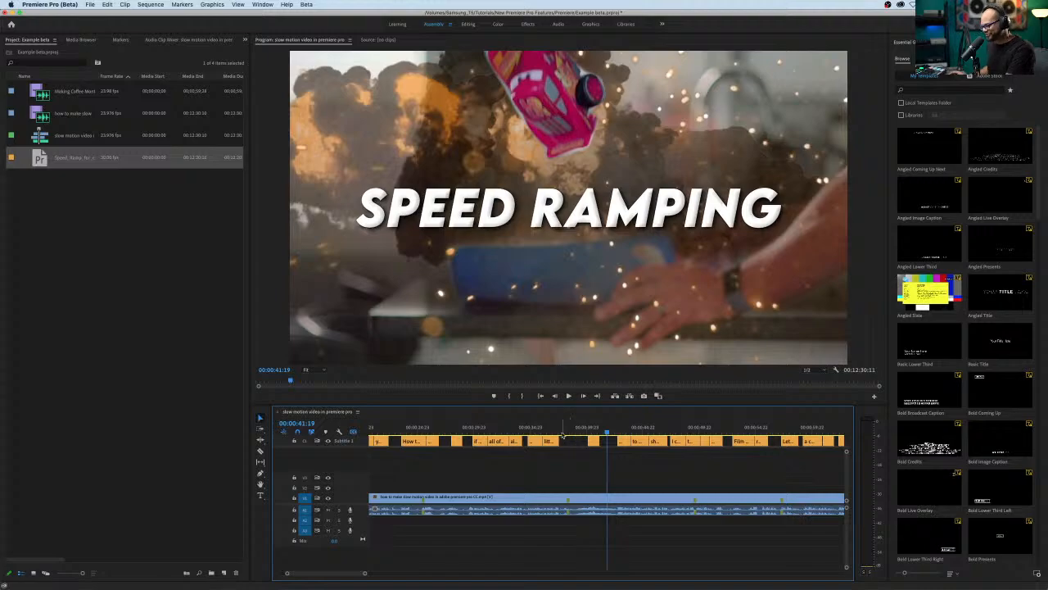
key(minus)
key(minus)
key(minus)
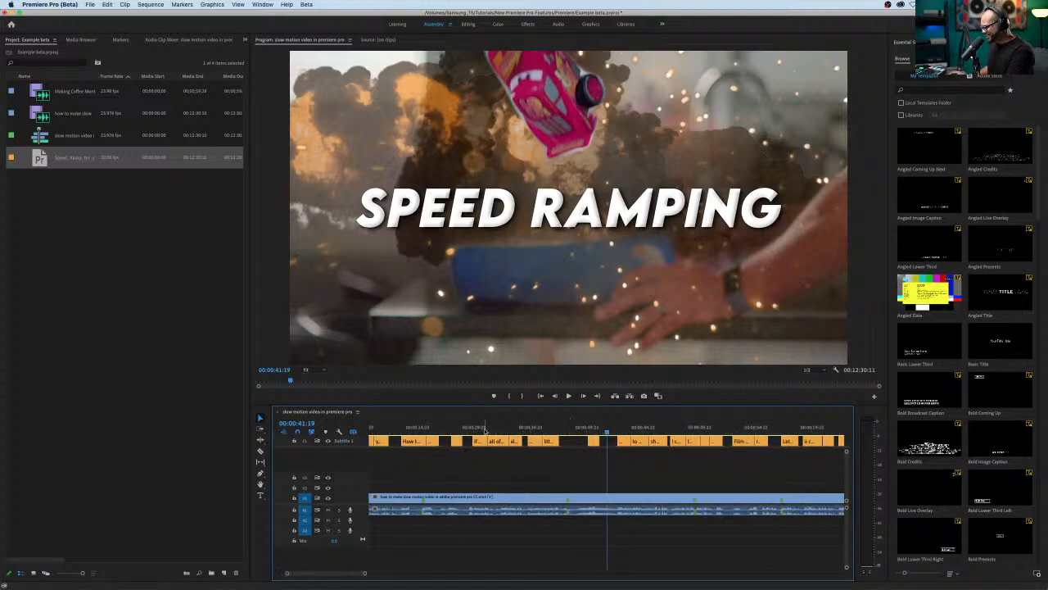
click(494, 428)
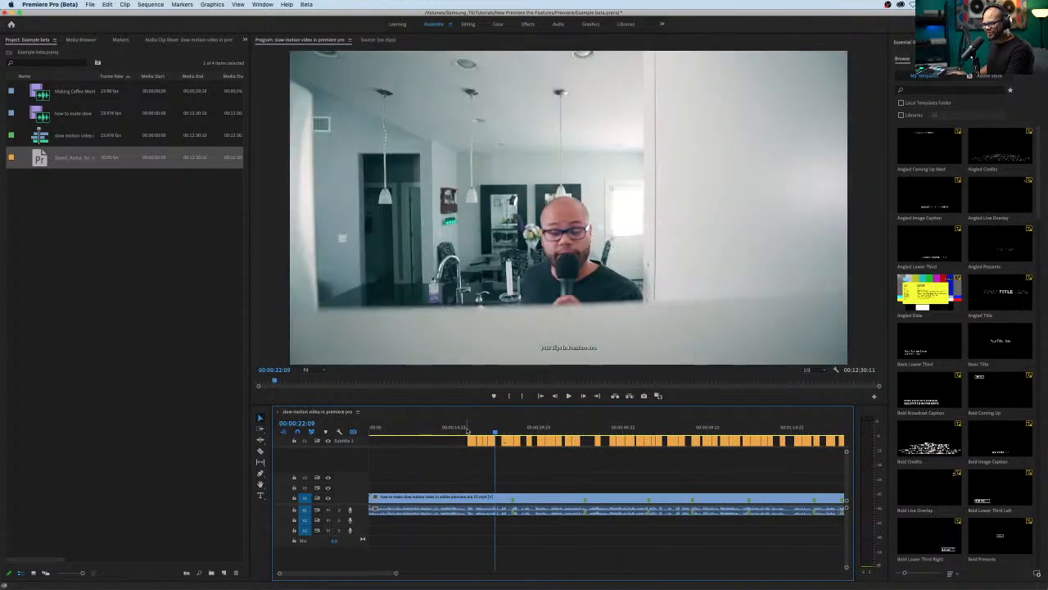
click(468, 428)
key(equal)
key(equal)
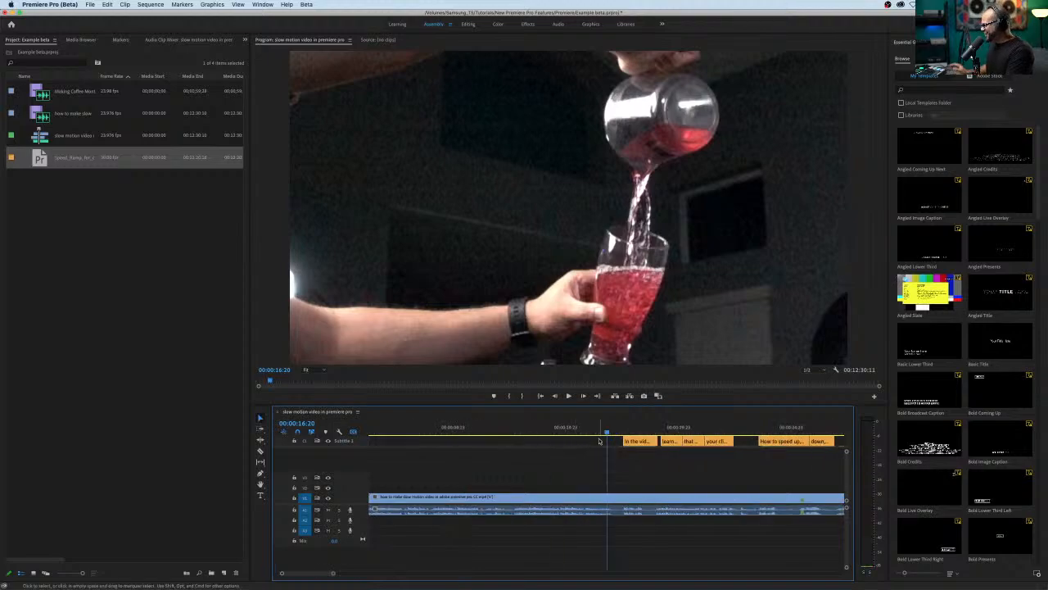
key(minus)
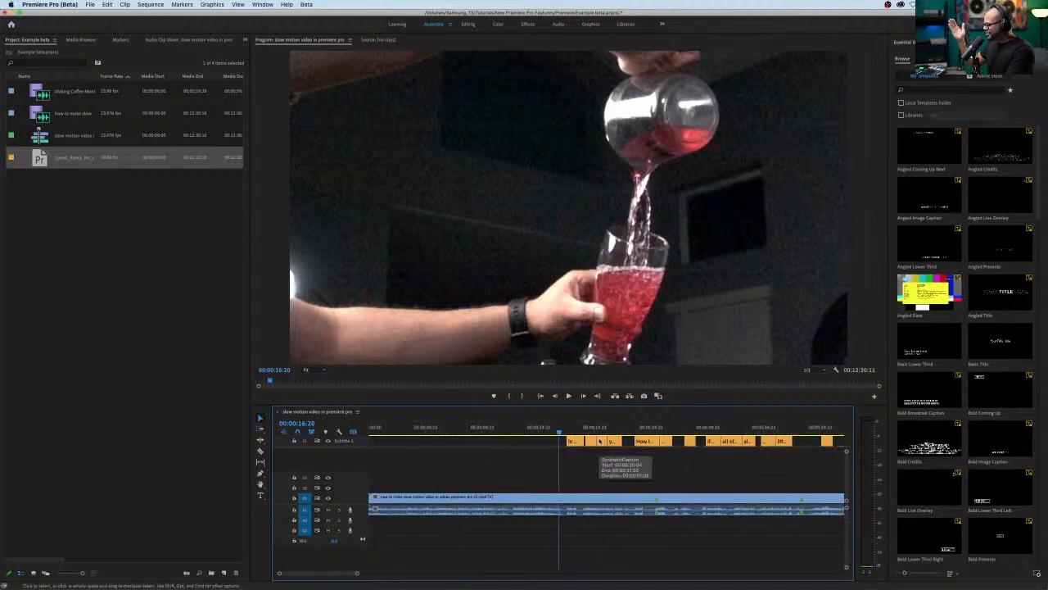
key(equal)
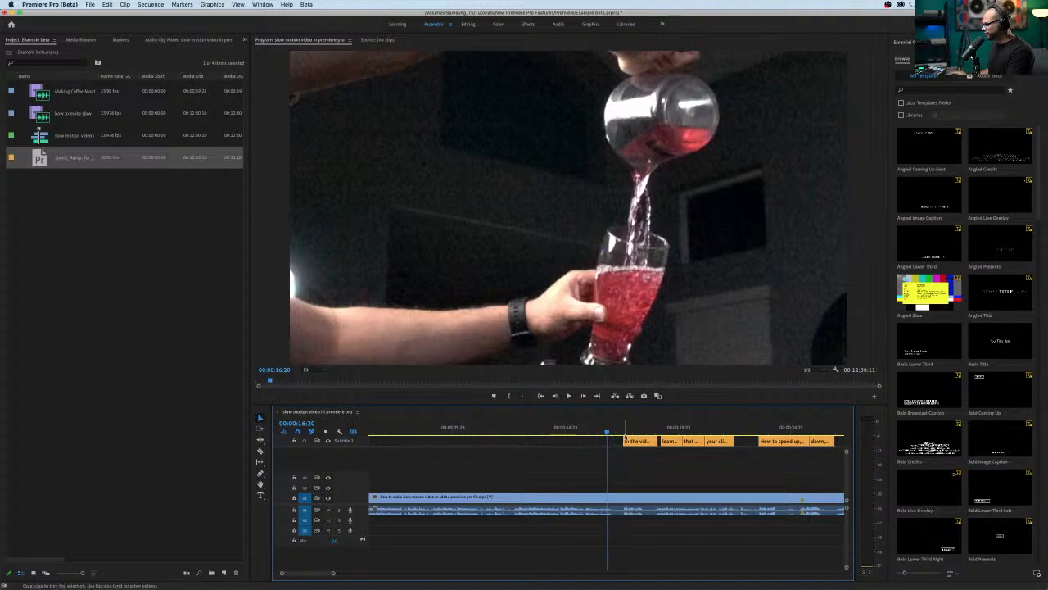
Scrub and play through the opening captions to check them against the video, ending on the first caption at 00:00:18:16
drag(628, 431, 677, 432)
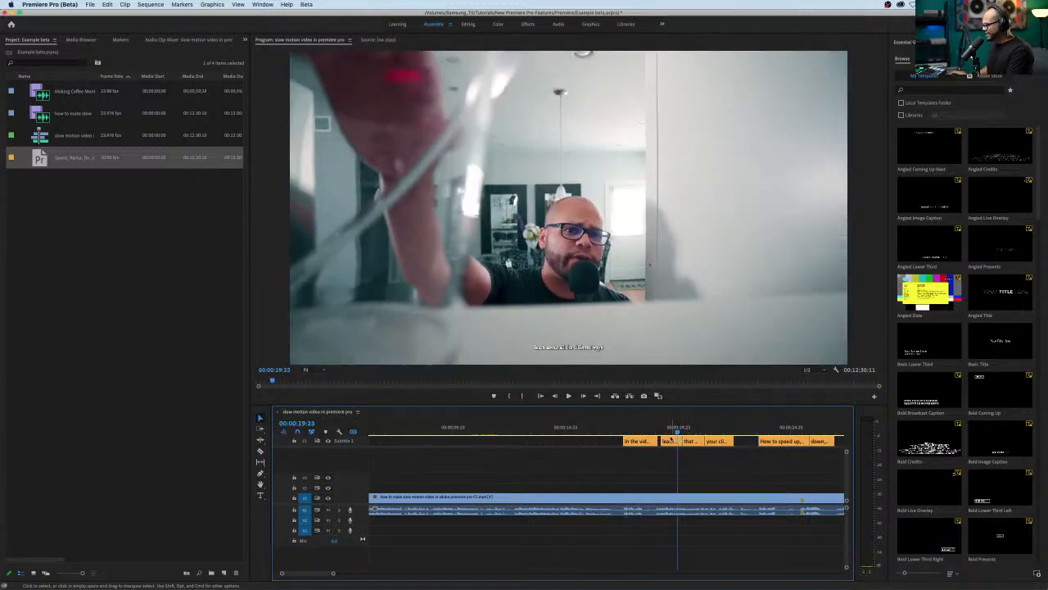
click(754, 429)
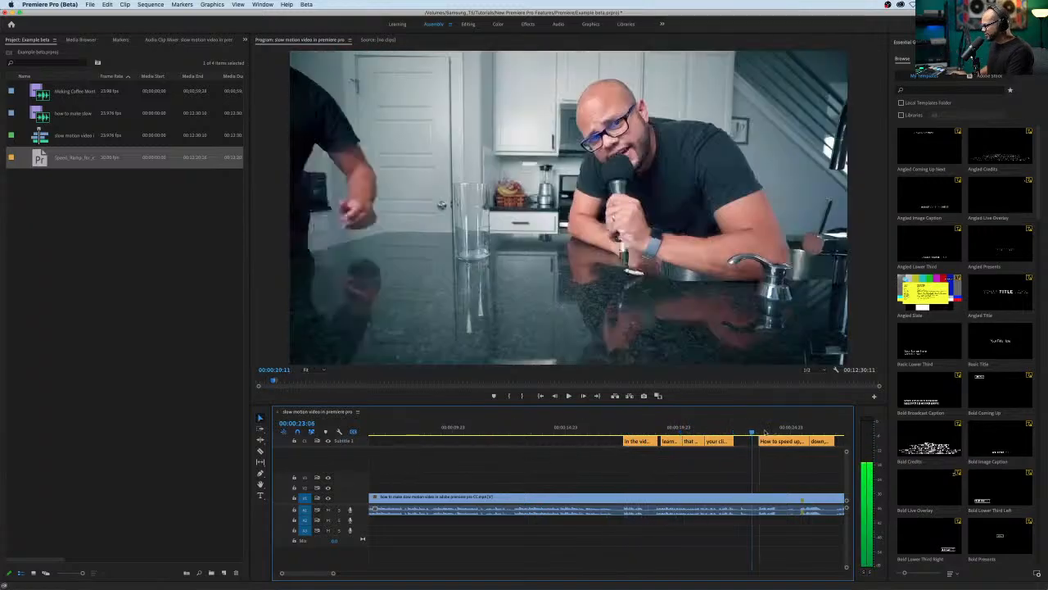
key(minus)
click(776, 432)
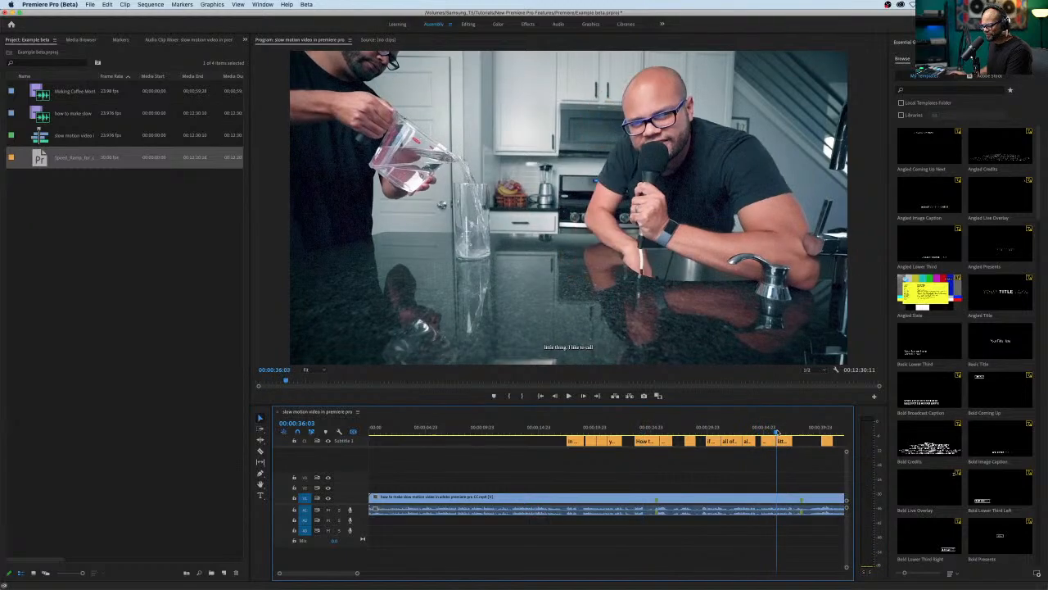
drag(777, 432, 748, 432)
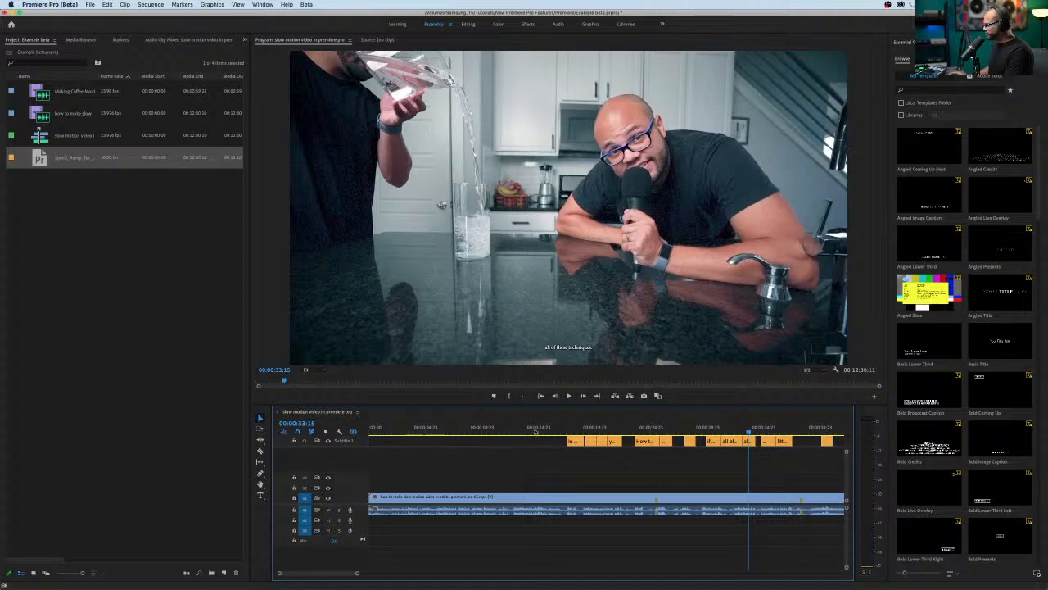
click(576, 429)
drag(577, 429, 580, 428)
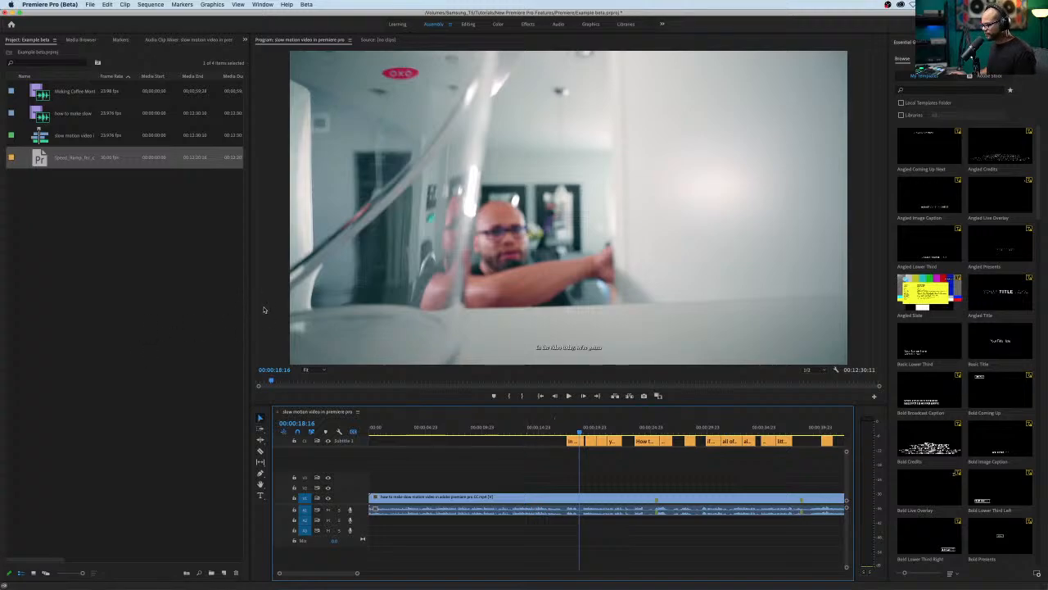
Widen the timeline into the space beside the Project panel and select all caption clips with the Track Select Forward tool
drag(249, 310, 151, 319)
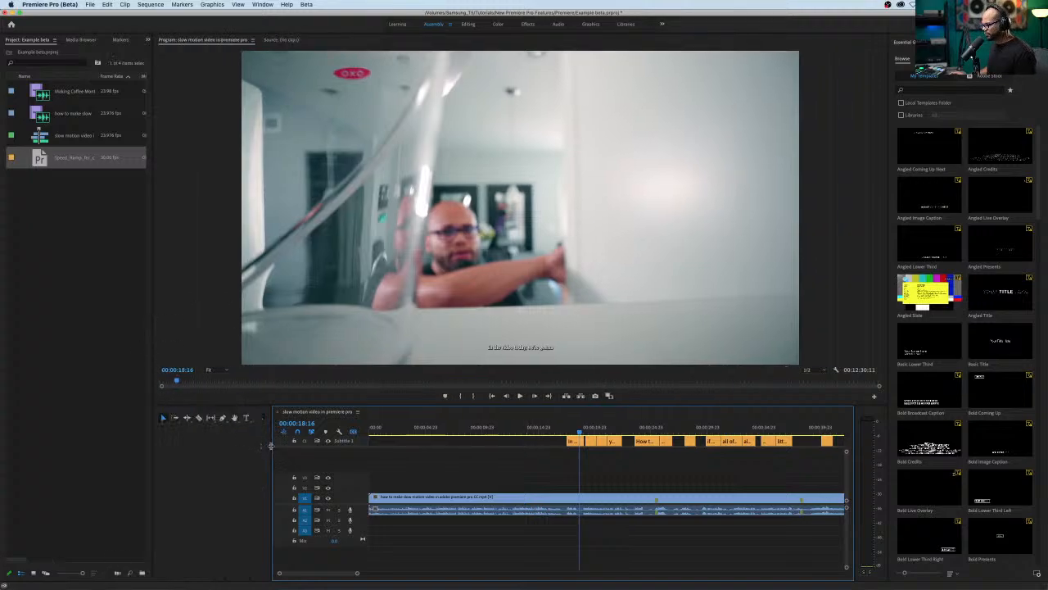
drag(272, 447, 177, 446)
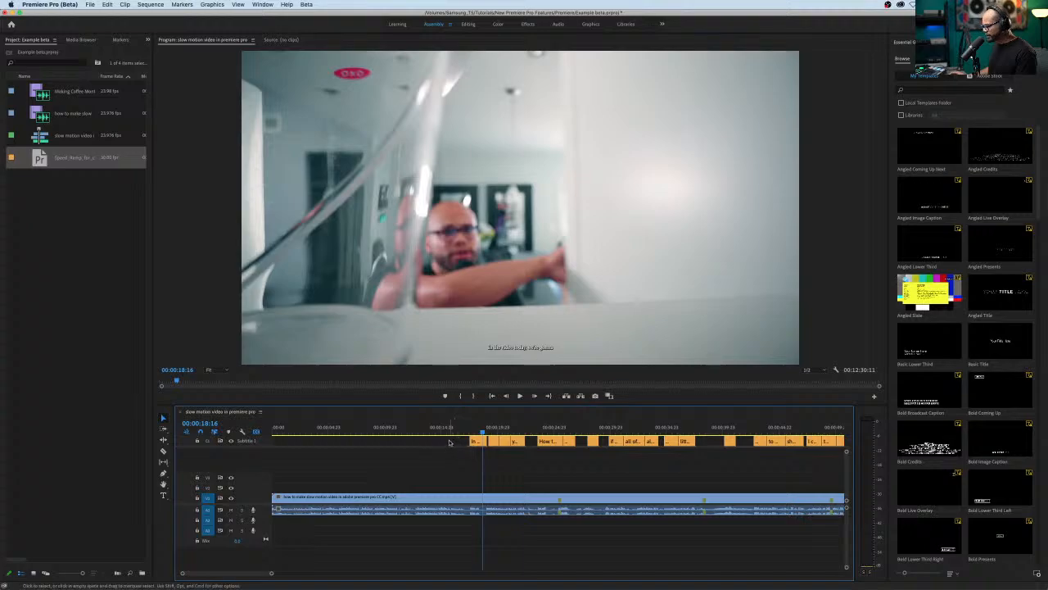
click(161, 430)
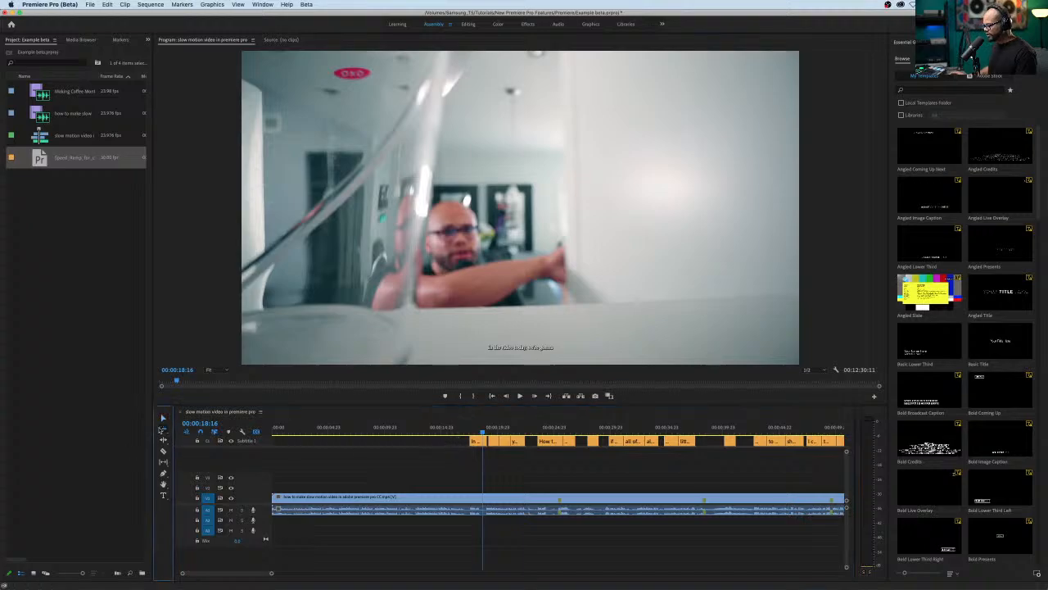
click(451, 440)
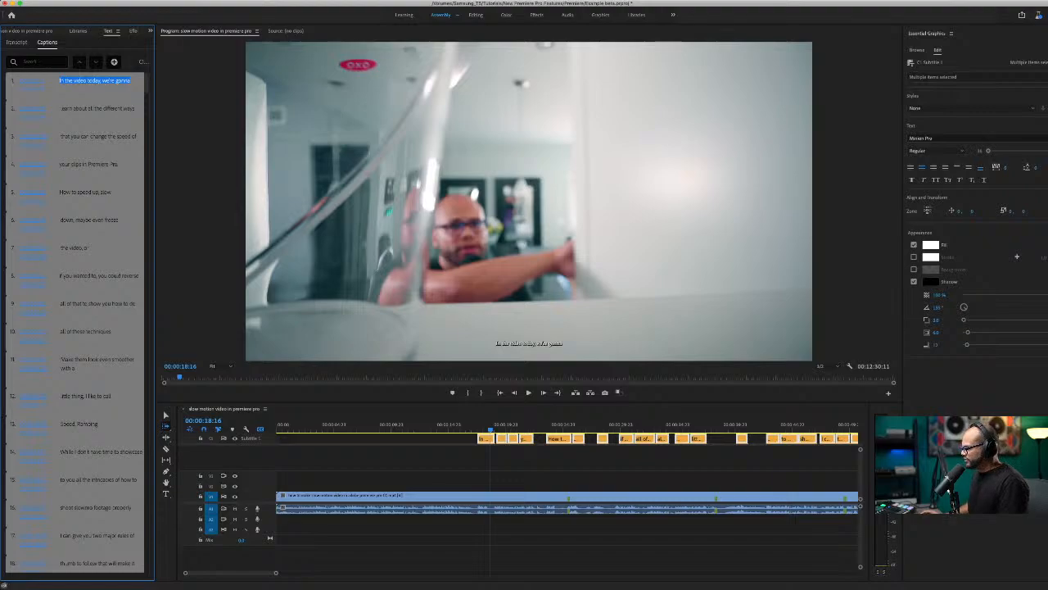
Enlarge the selected captions' text until the first caption fills two lines, and set their font to LEMON MILK Bold
drag(989, 151, 999, 151)
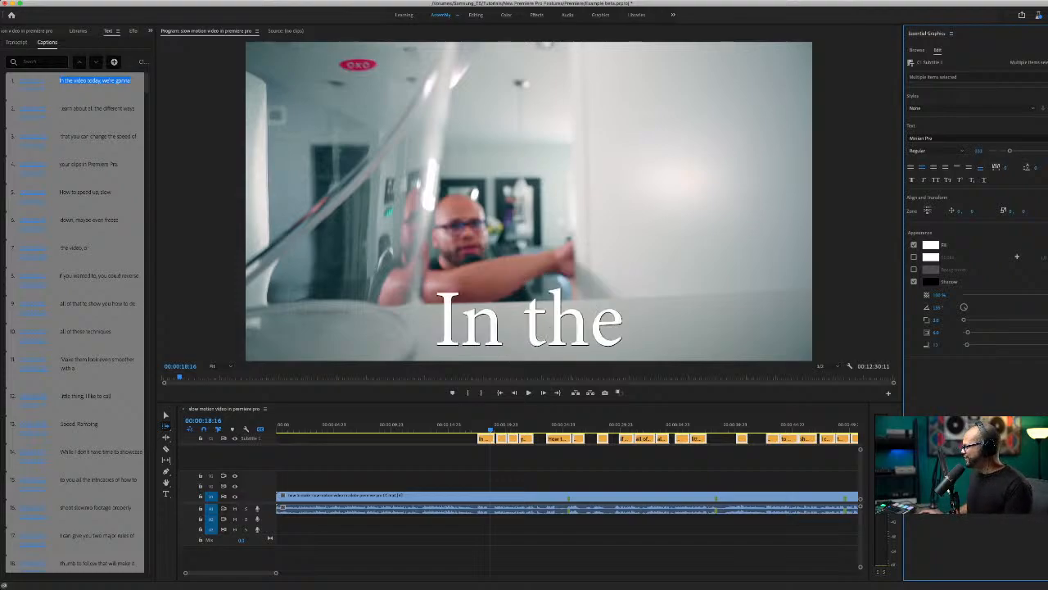
drag(1010, 150, 997, 151)
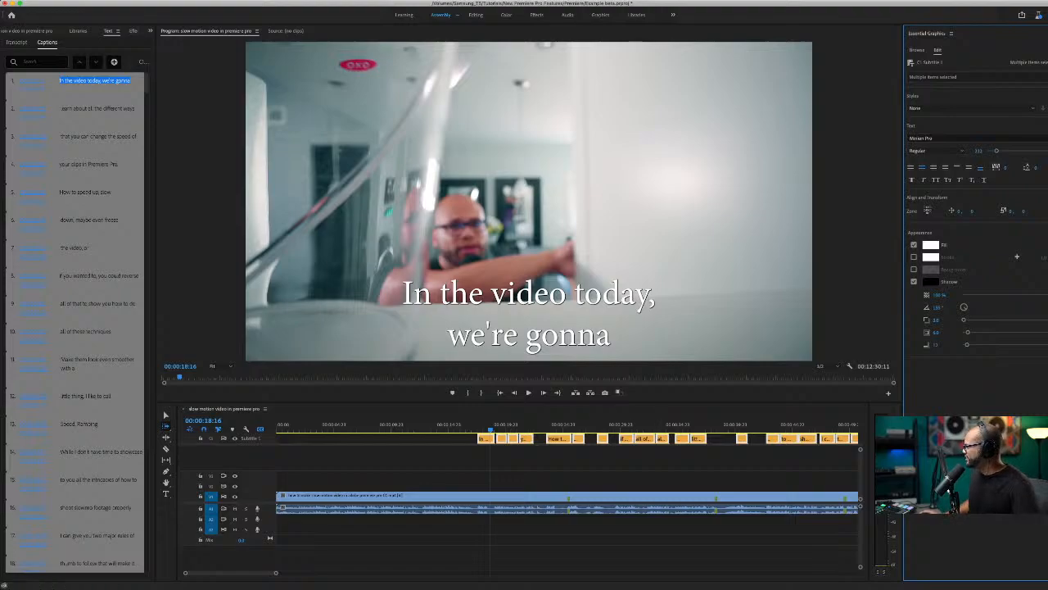
click(950, 139)
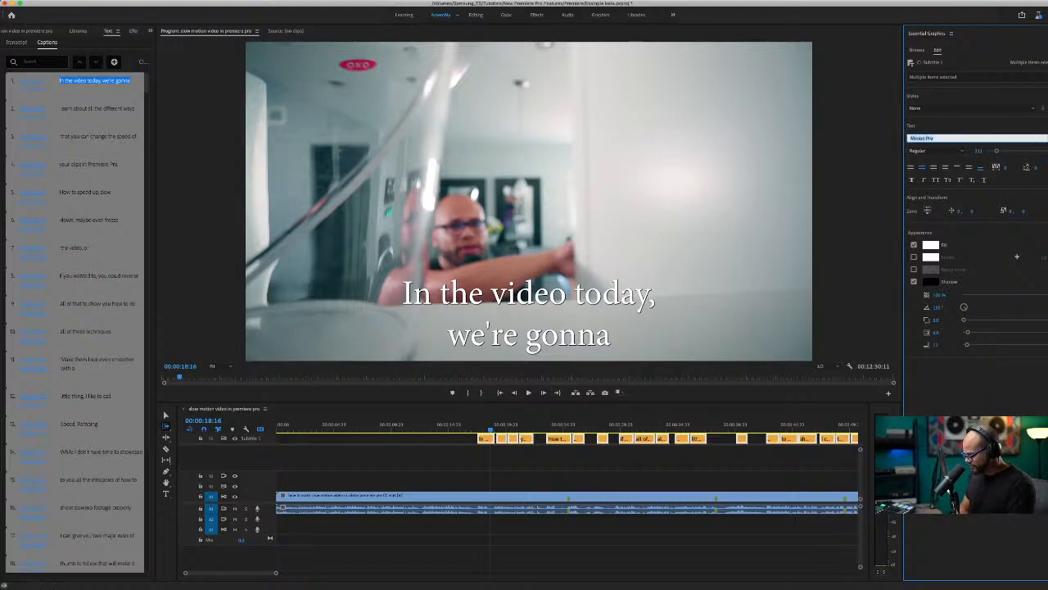
text(lemon)
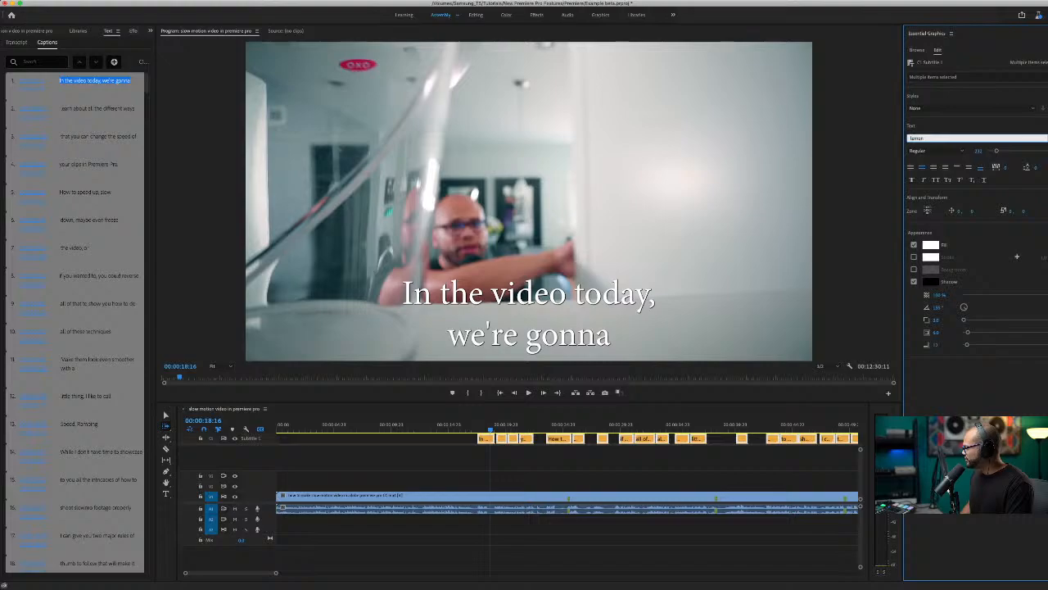
key(Return)
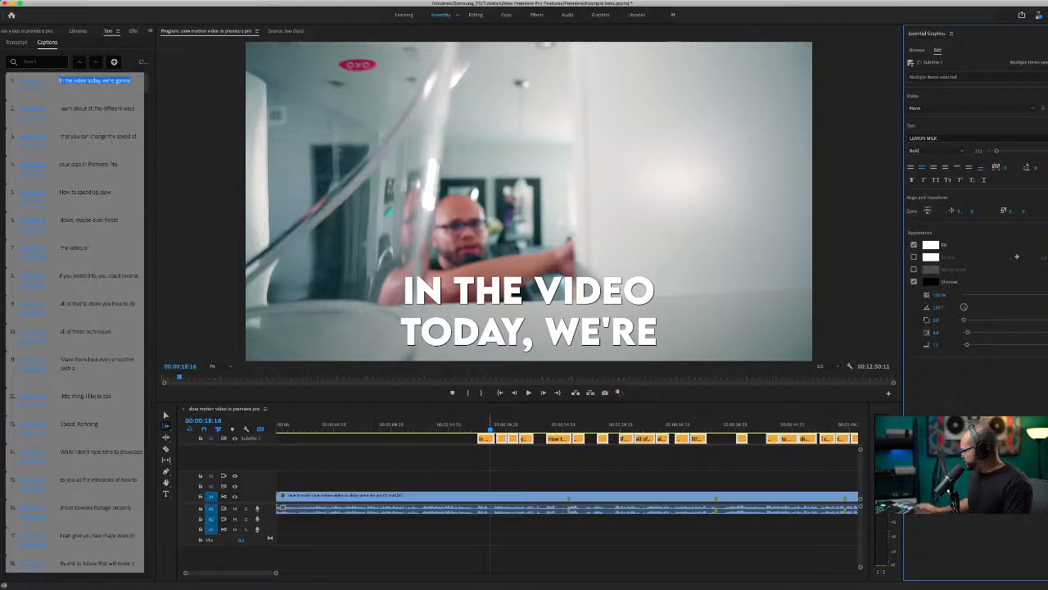
Play the sequence from just before the first caption to preview the restyled captions
click(479, 425)
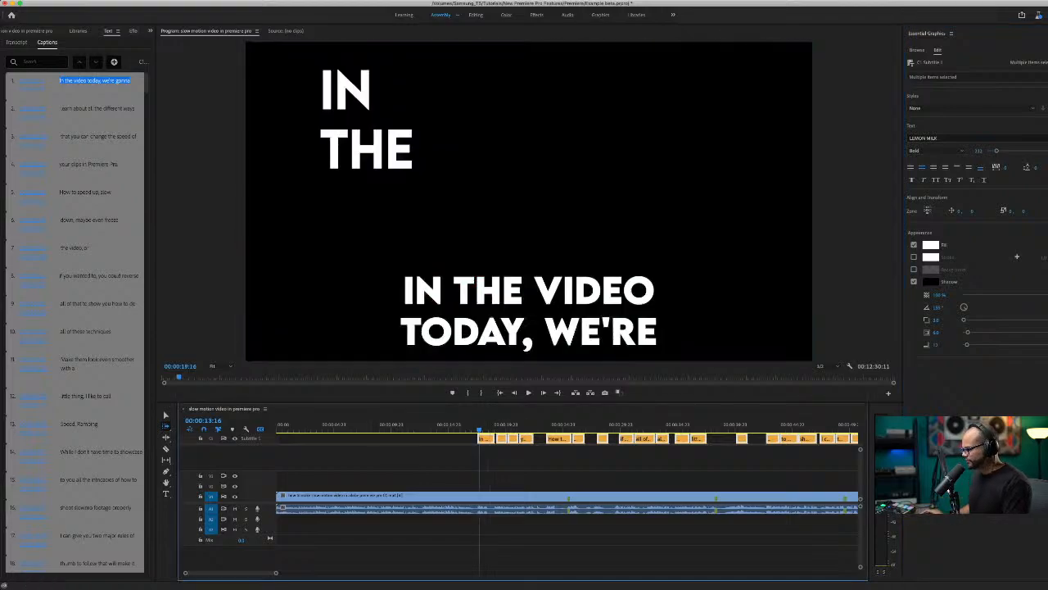
key(space)
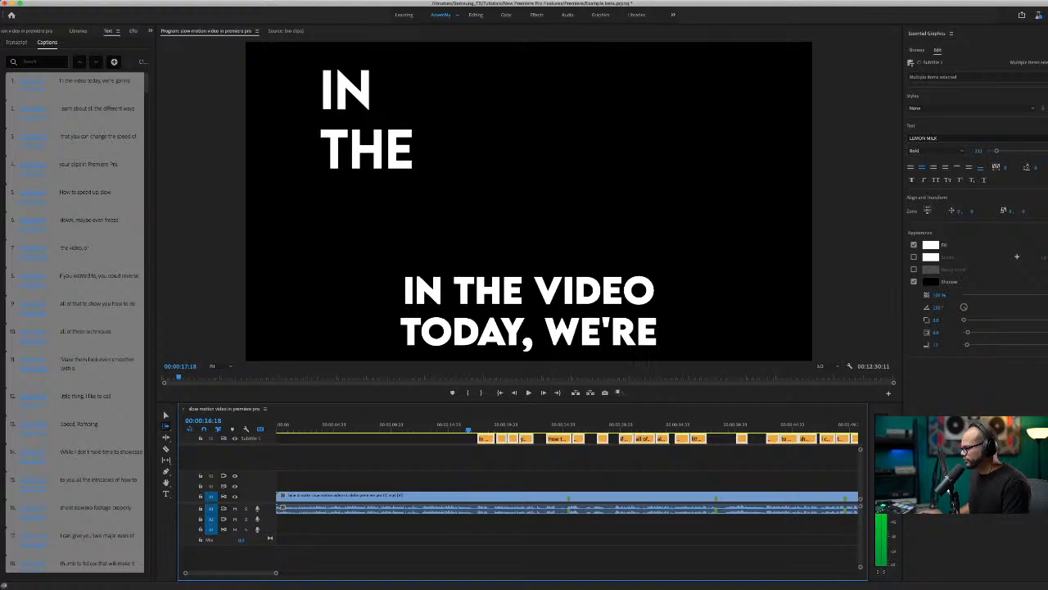
Play the restyled captions, deselect them, and replay from the first caption, ending with the playhead at 00:00:18:14
key(space)
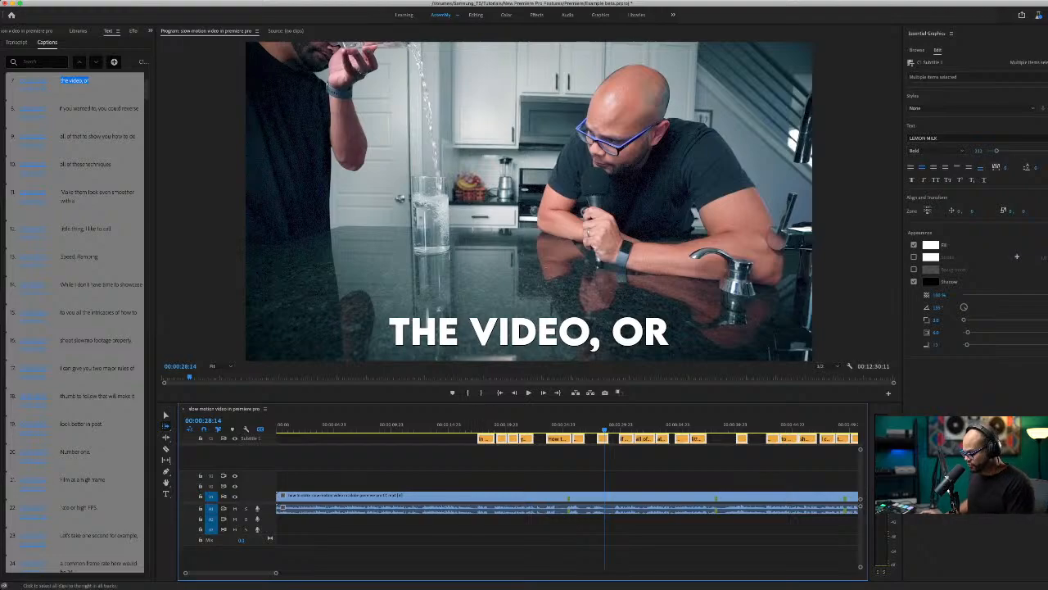
key(v)
click(452, 438)
click(486, 425)
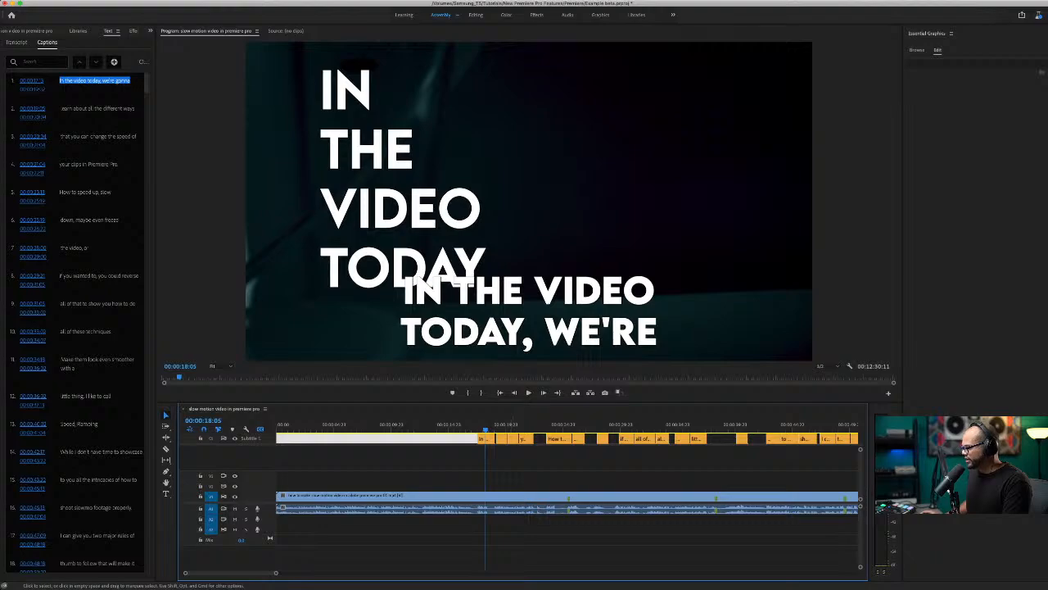
key(space)
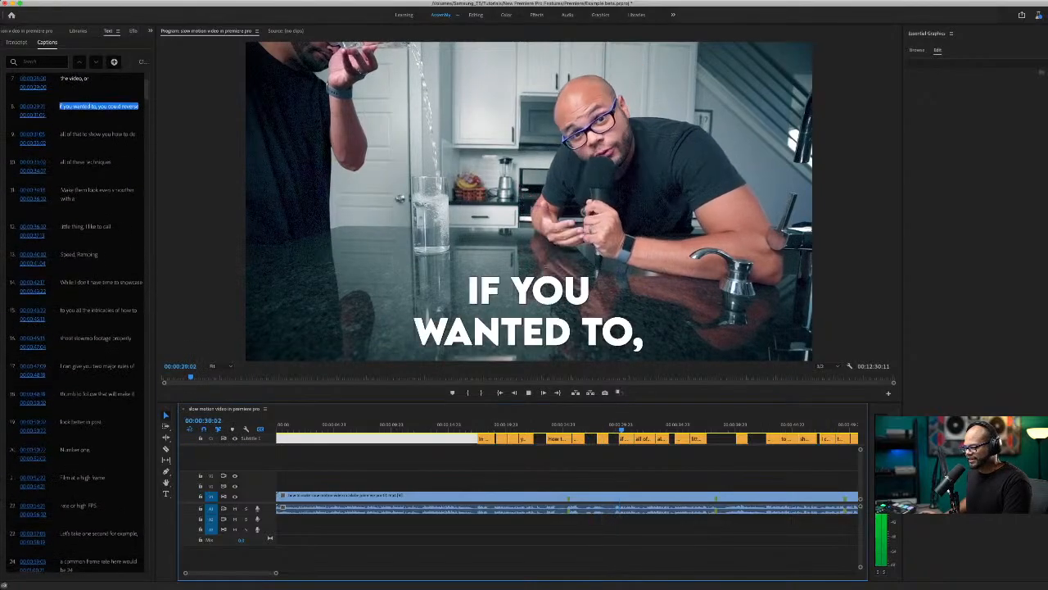
key(space)
click(494, 426)
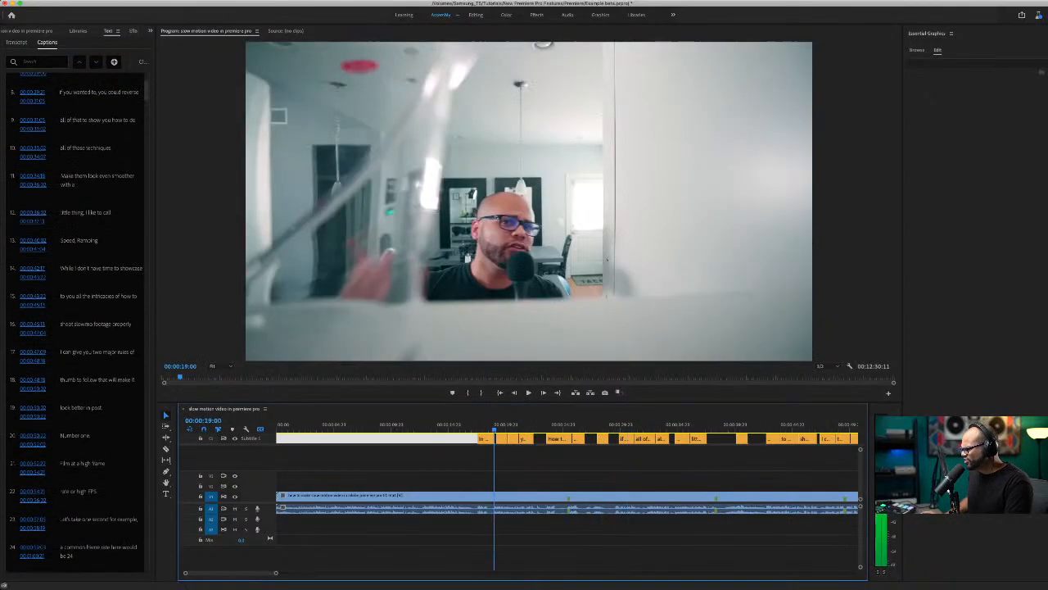
key(shift+Left)
key(shift+Left)
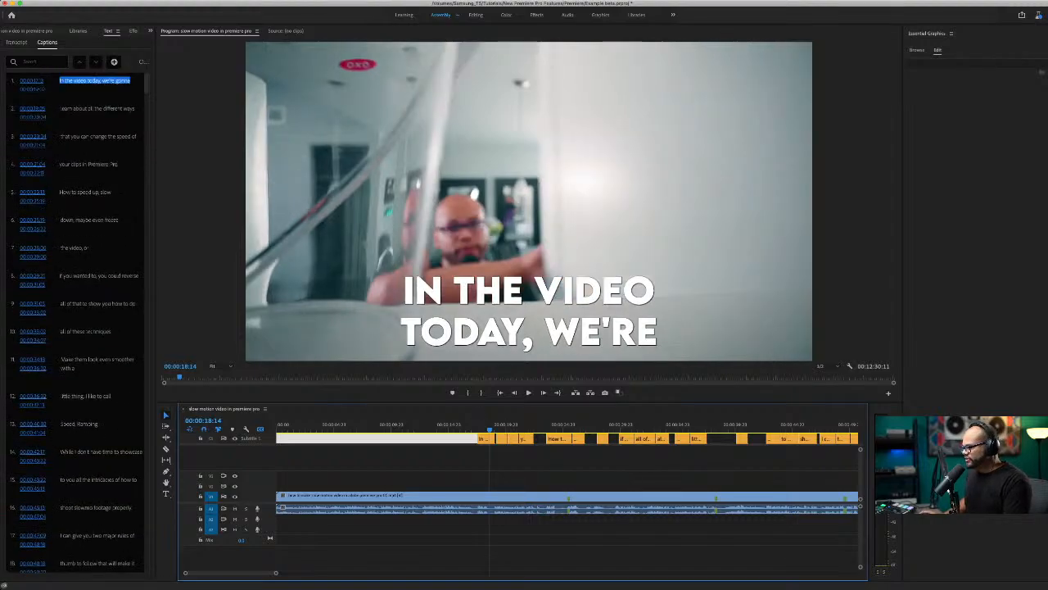
Delete "we're gonna" and the preceding comma from the first caption so it reads "In the video today"
click(95, 80)
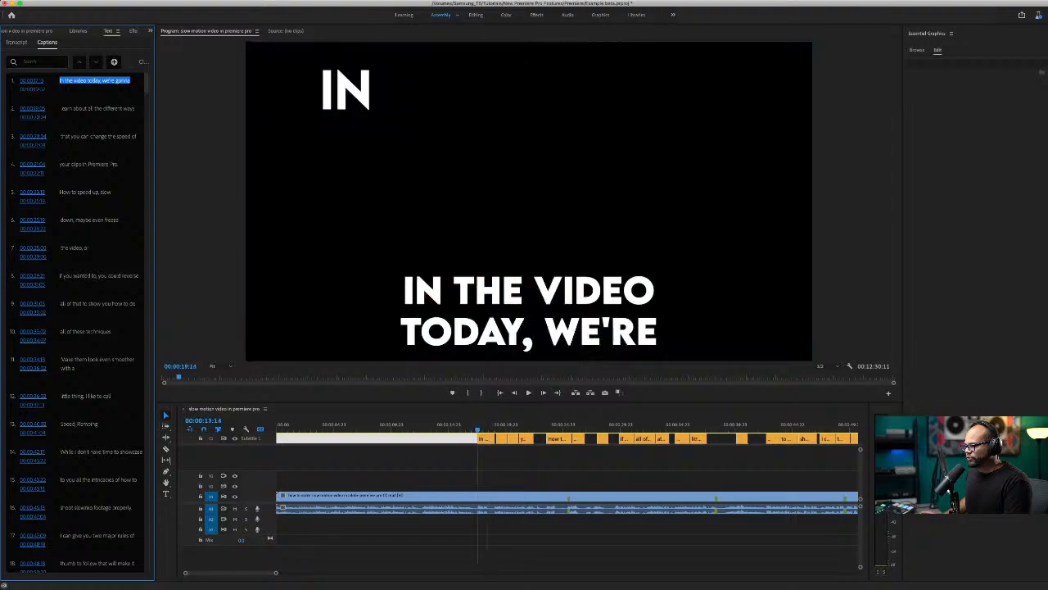
double_click(95, 80)
click(111, 80)
drag(111, 80, 84, 87)
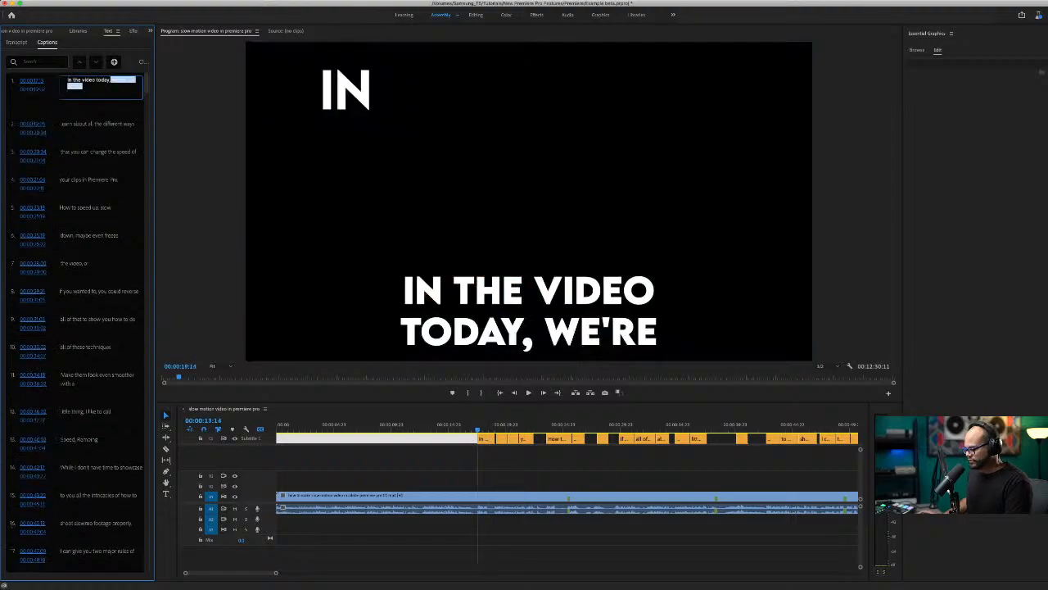
key(BackSpace)
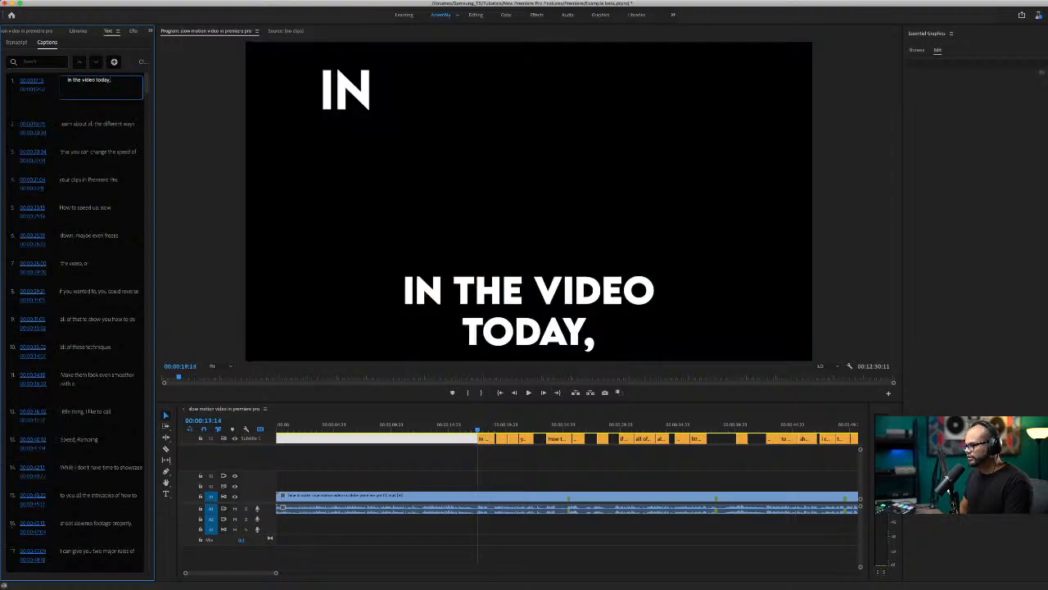
key(Escape)
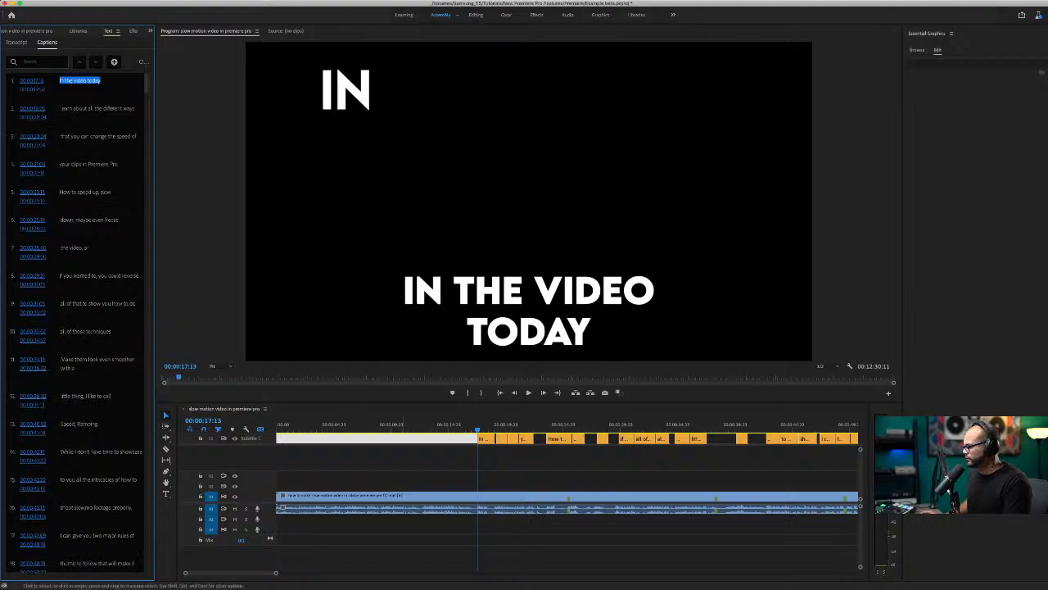
Trim the first caption's end to about 00:00:18:11 and extend the second caption's start back to about 00:00:18:22
click(507, 458)
key(equal)
key(equal)
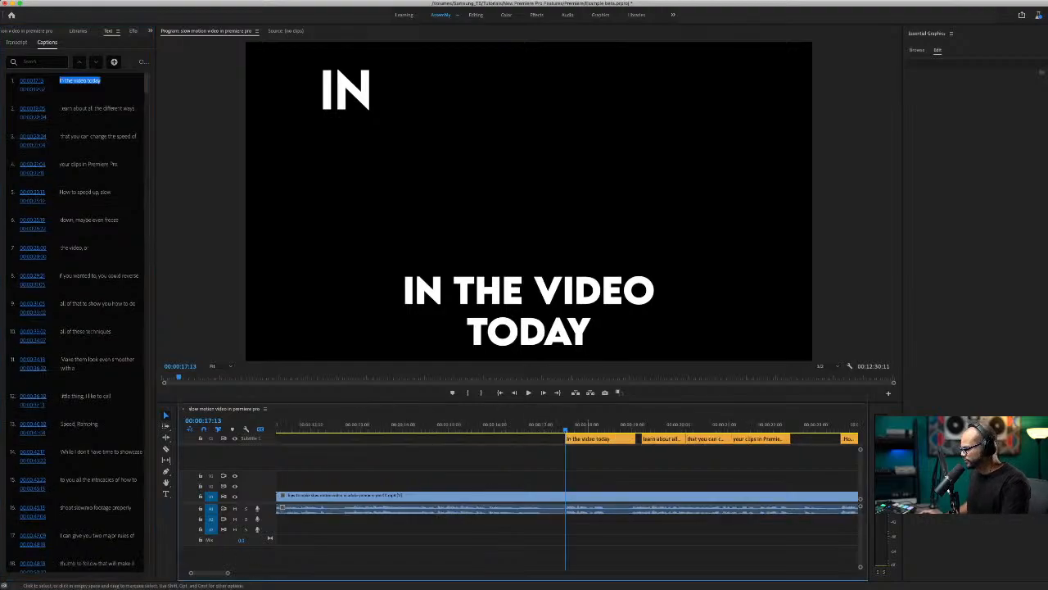
key(space)
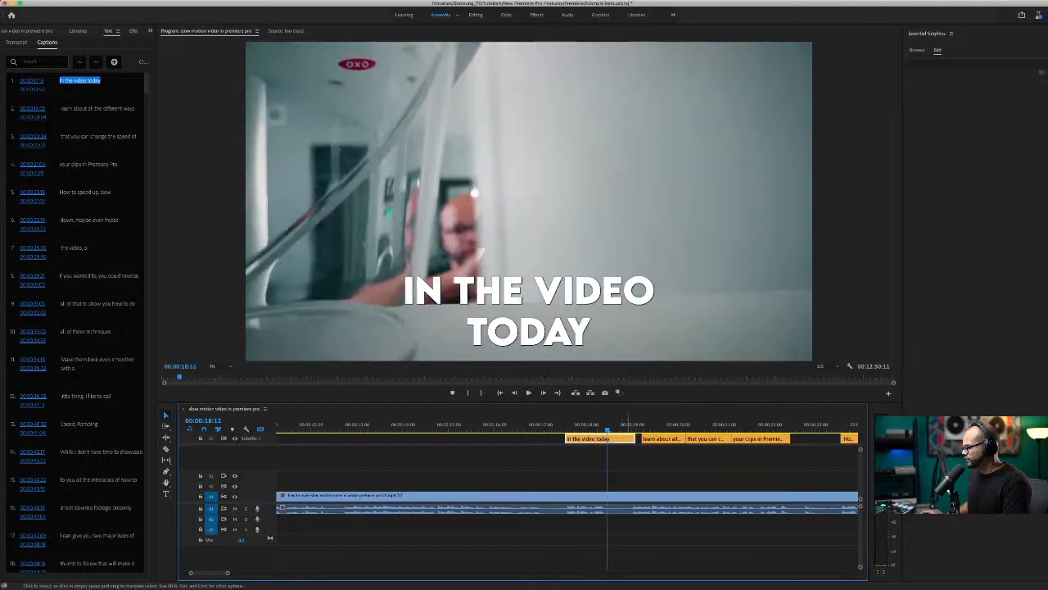
mouse_move(634, 439)
mouse_down()
mouse_move(603, 439)
mouse_move(660, 438)
mouse_move(647, 438)
mouse_up()
click(641, 427)
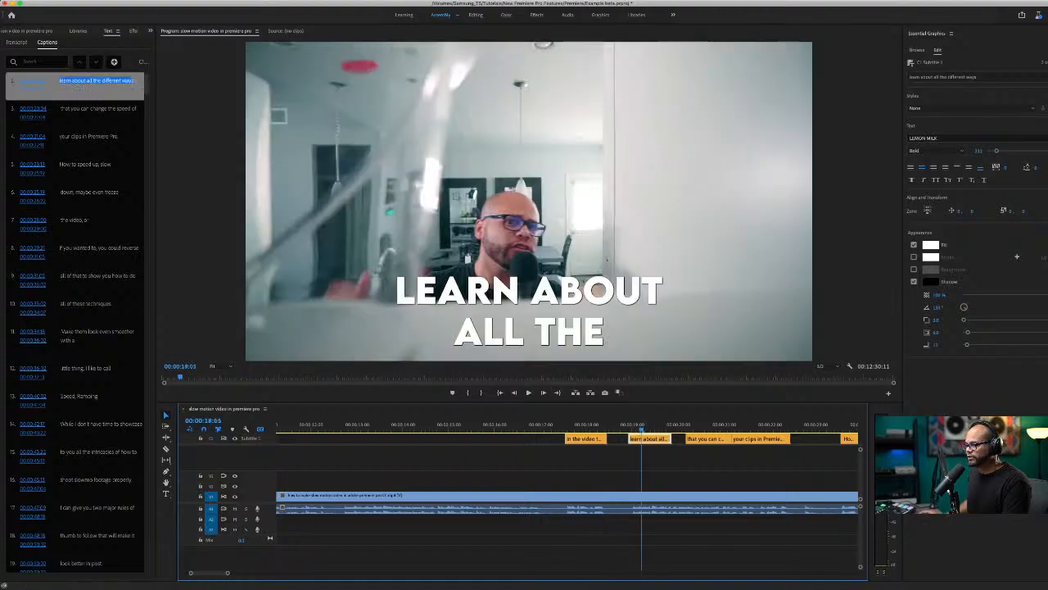
Insert "We are going to" at the beginning of the second caption's text
double_click(97, 82)
key(Escape)
double_click(97, 81)
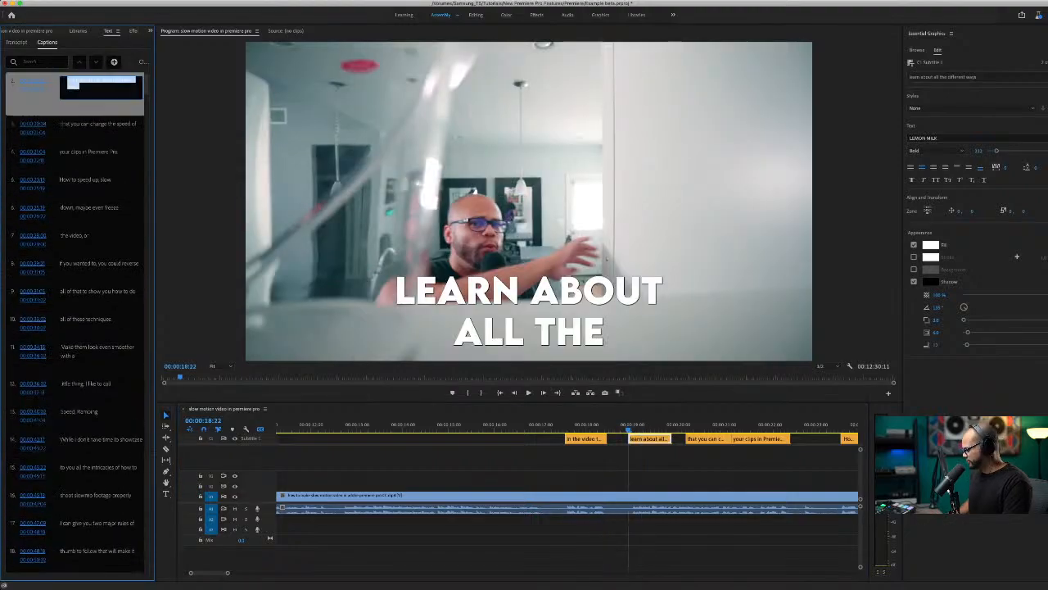
key(Left)
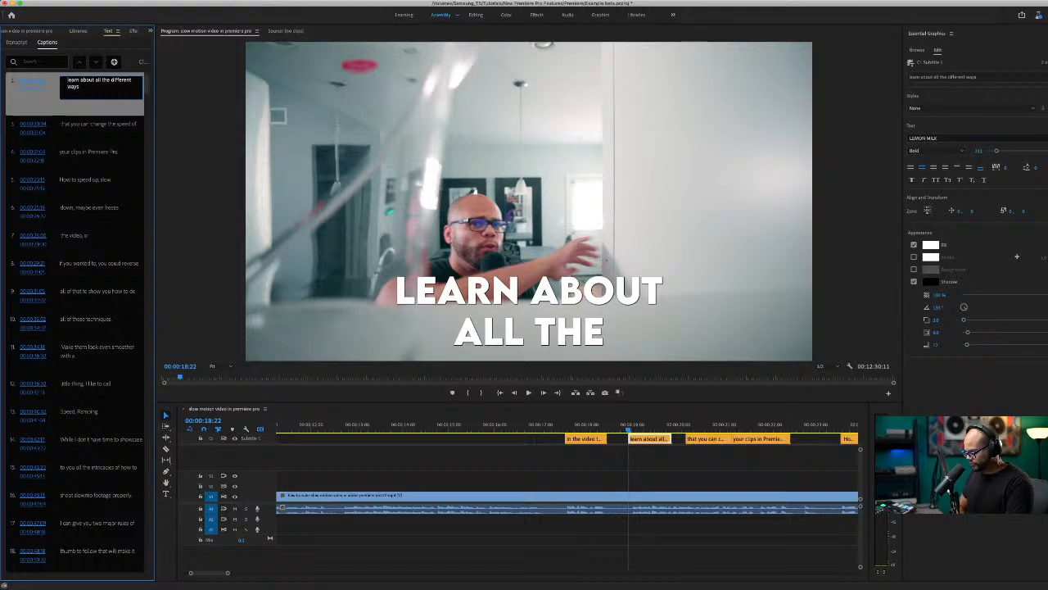
text(We are going to)
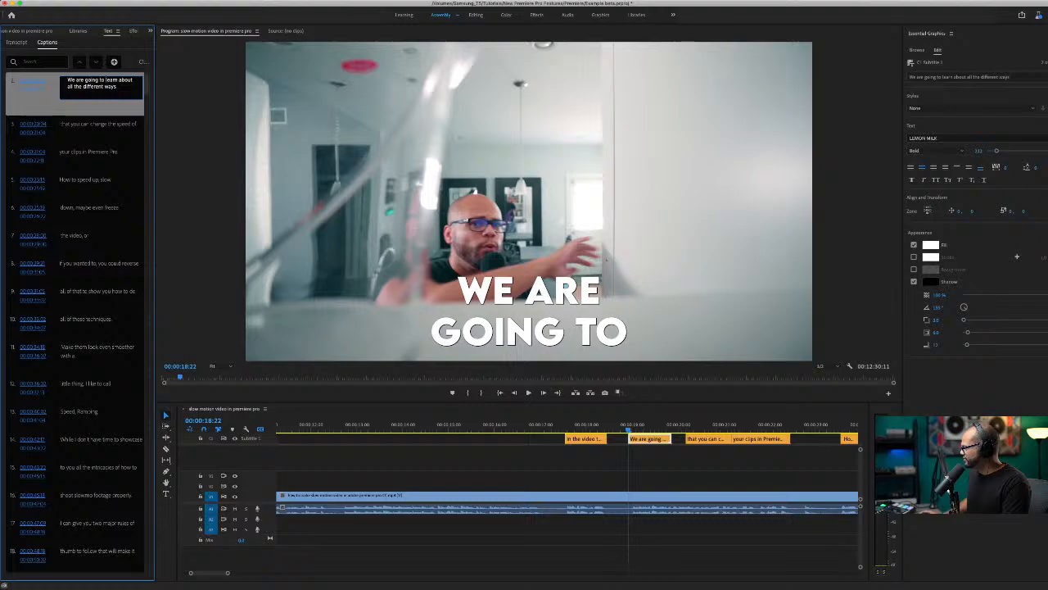
Reduce the text size of the second caption and of all captions until the second fits on three lines, and preview it
drag(979, 151, 922, 150)
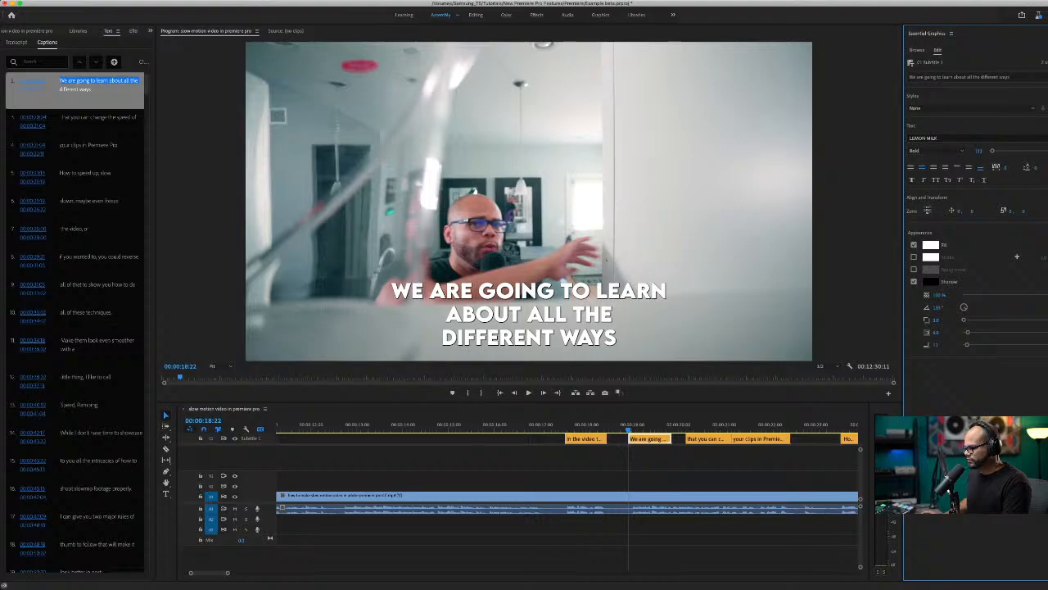
click(166, 426)
click(584, 439)
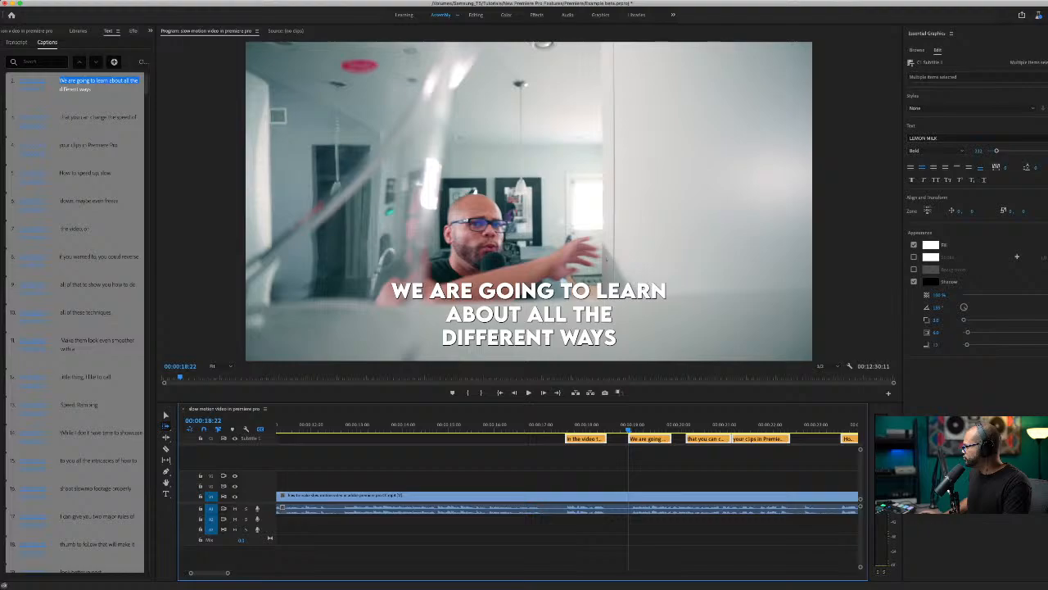
drag(979, 150, 996, 151)
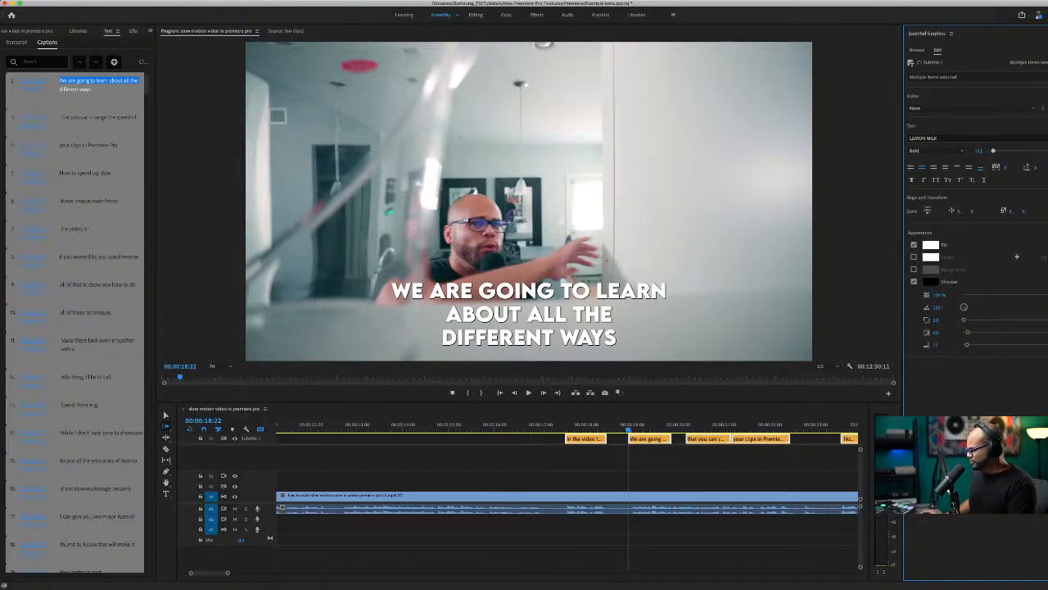
key(v)
click(617, 438)
key(space)
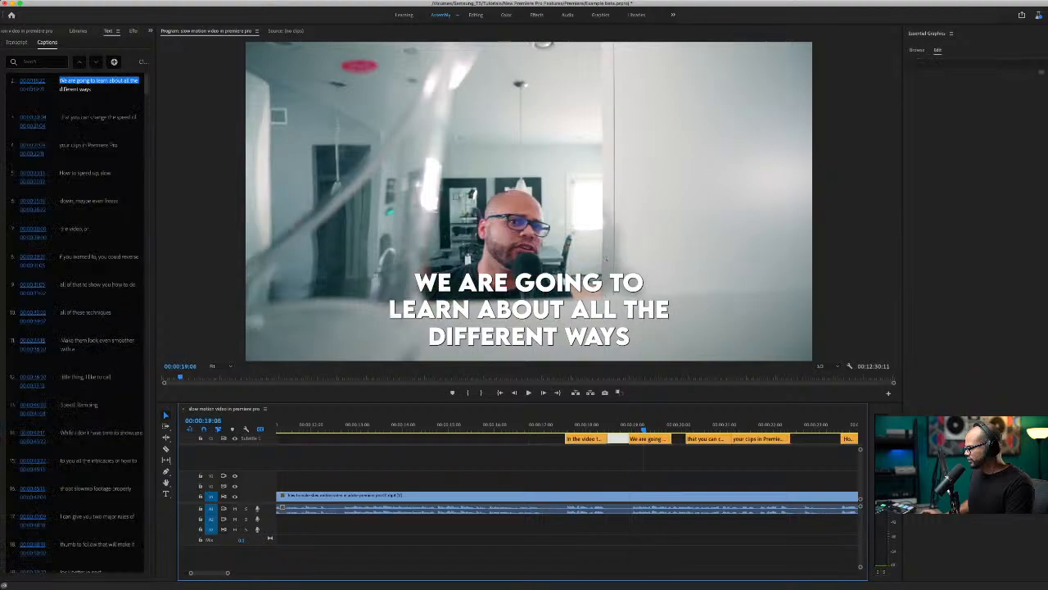
key(space)
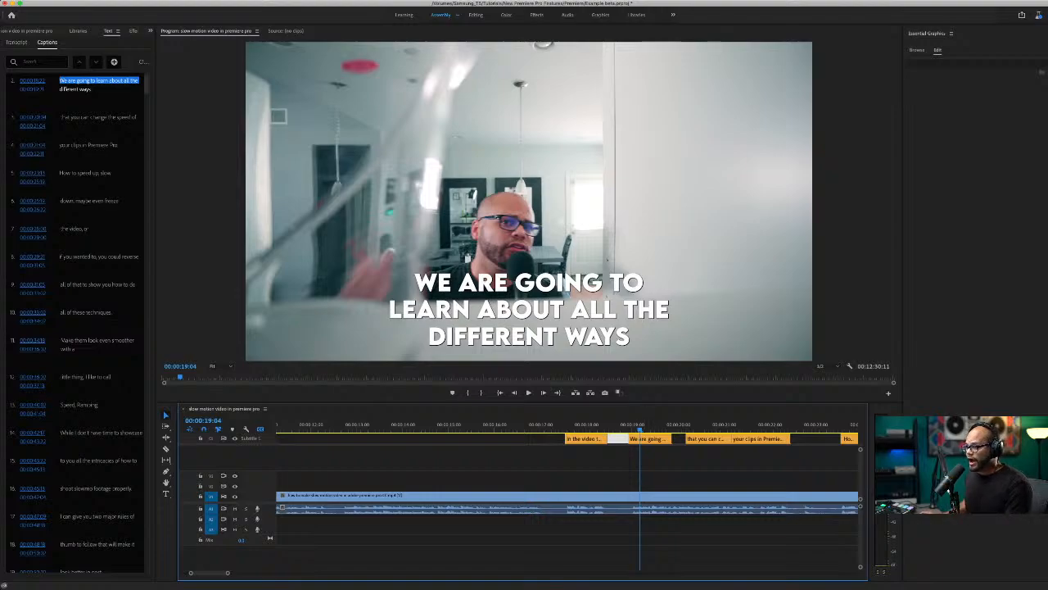
key(shift+9)
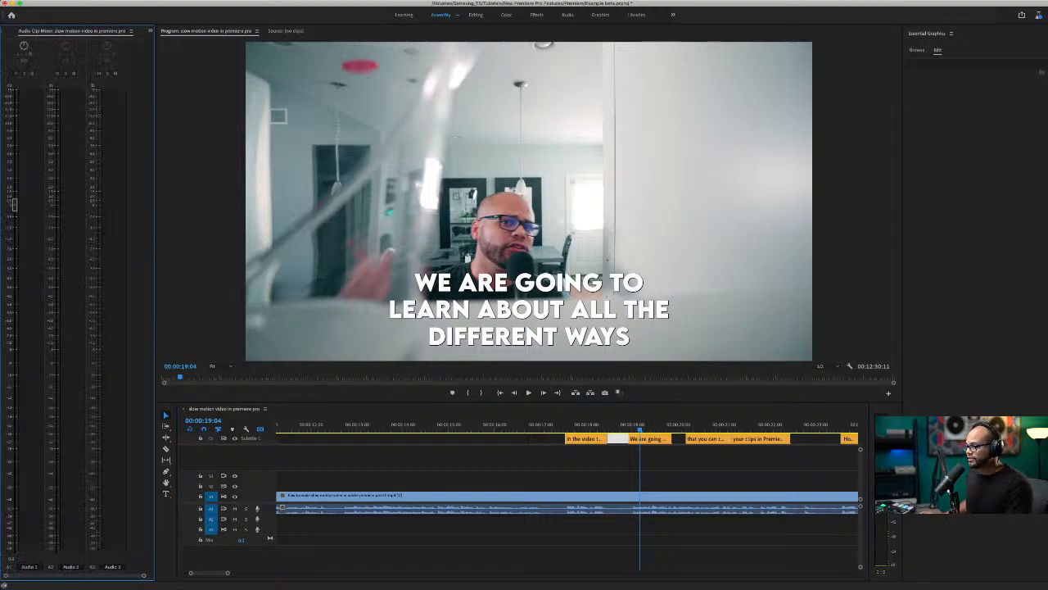
key(super+Tab)
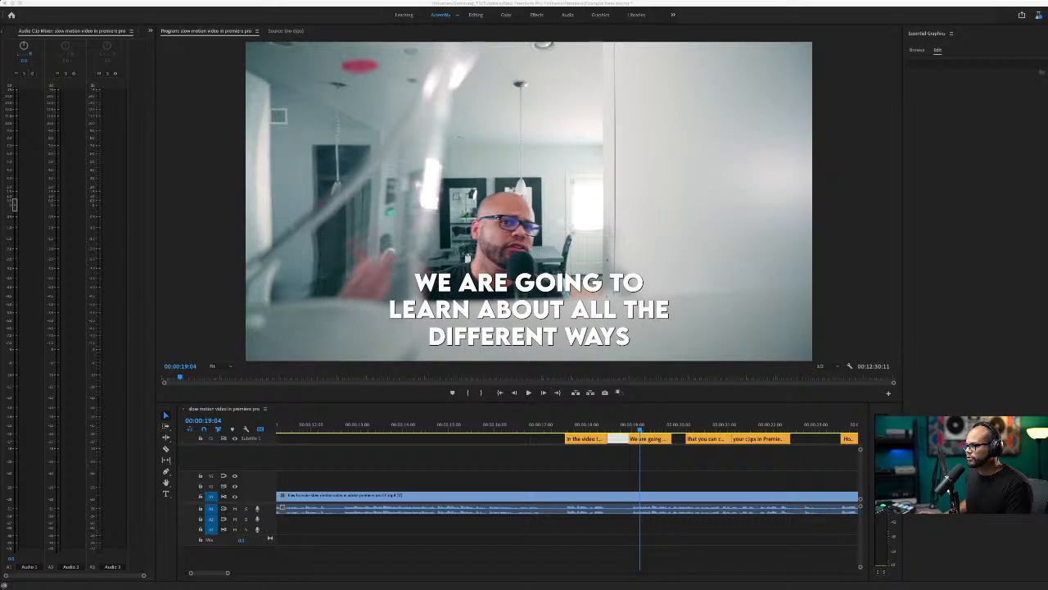
key(shift+1)
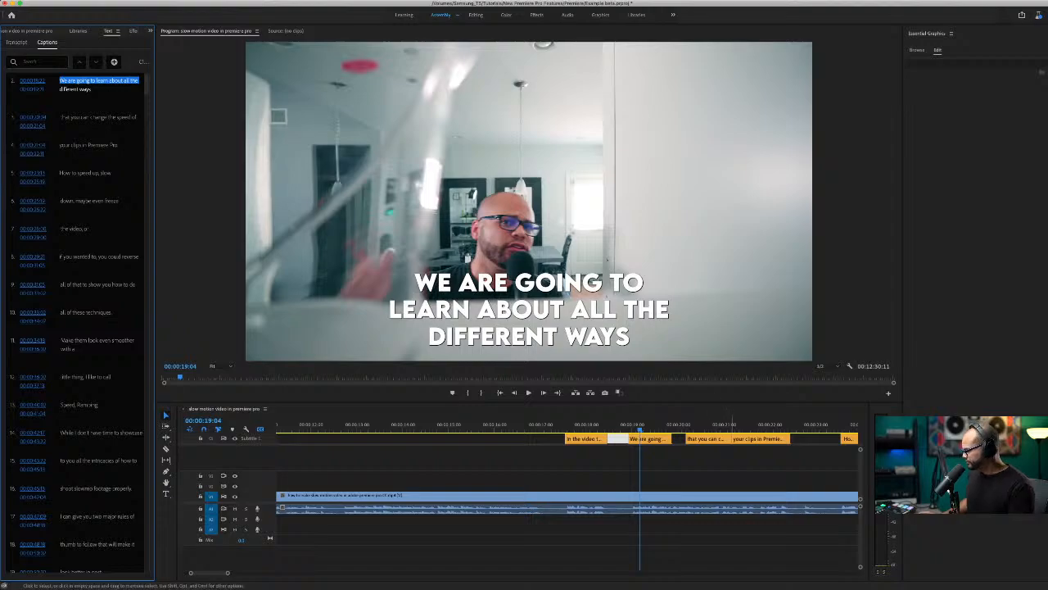
Adjust the second caption's start on the timeline to just before 00:00:19:00 and play through the following captions, ending at 00:00:20:17
click(648, 439)
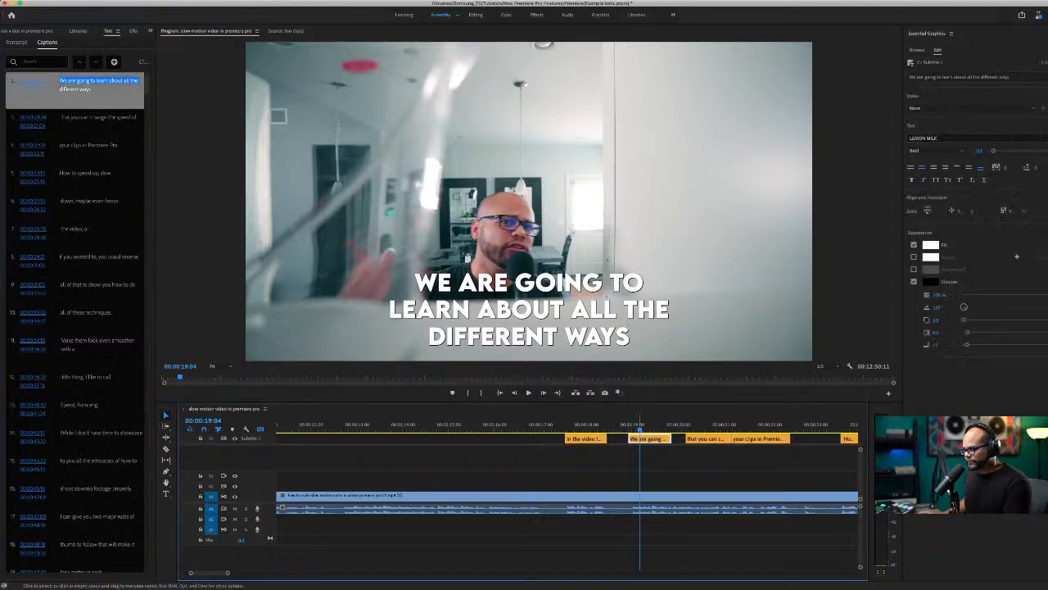
drag(629, 439, 640, 439)
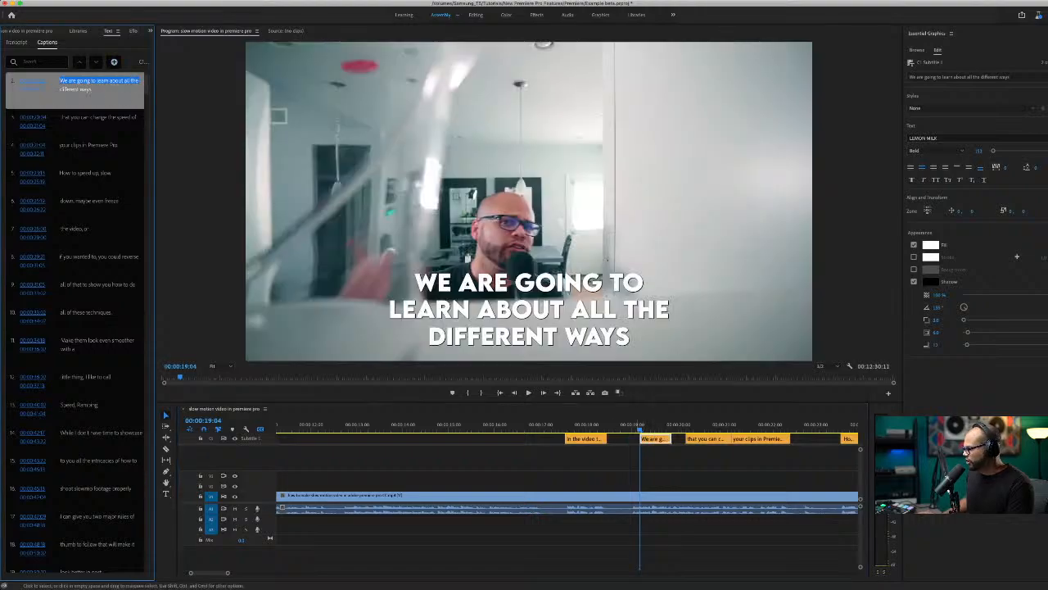
drag(641, 439, 628, 439)
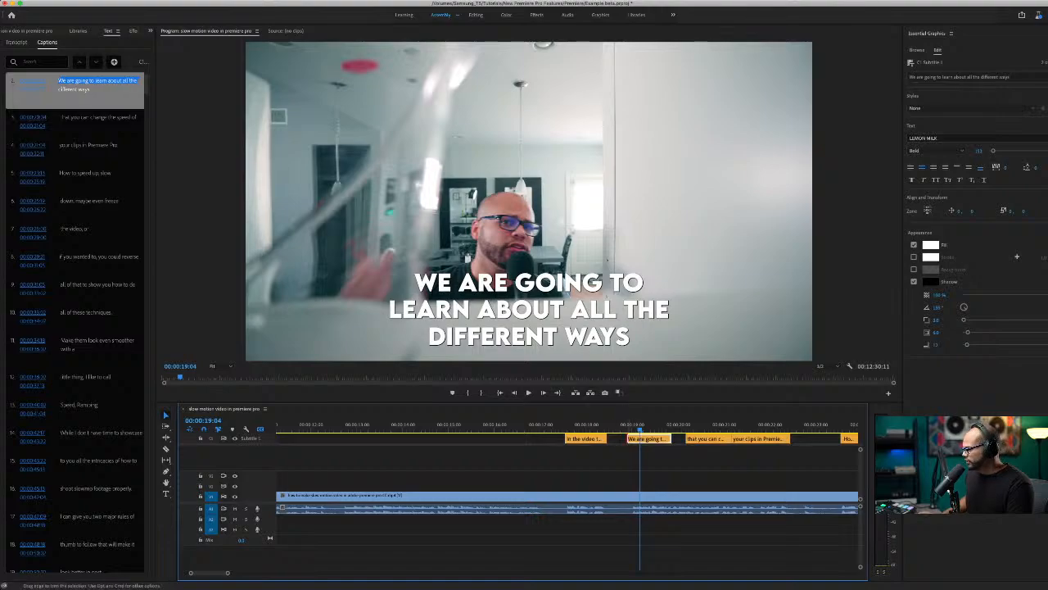
drag(628, 439, 633, 439)
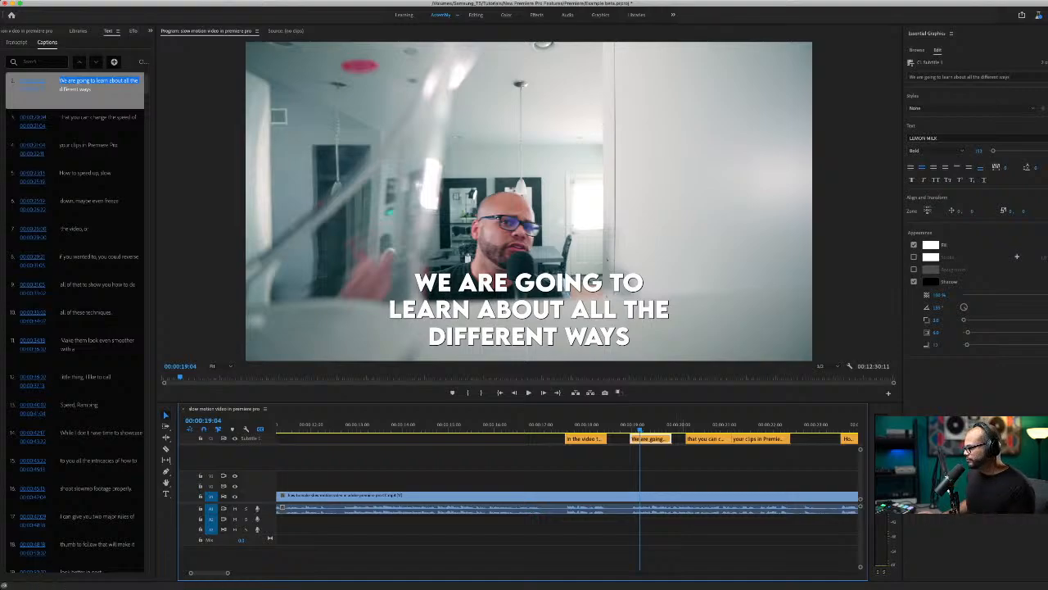
drag(641, 429, 707, 429)
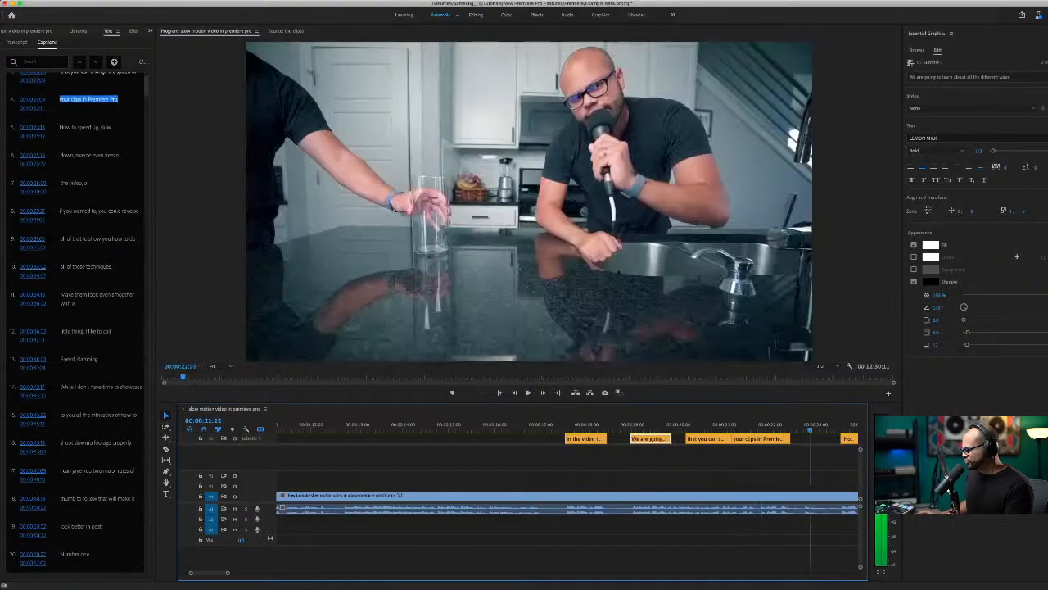
drag(850, 429, 710, 429)
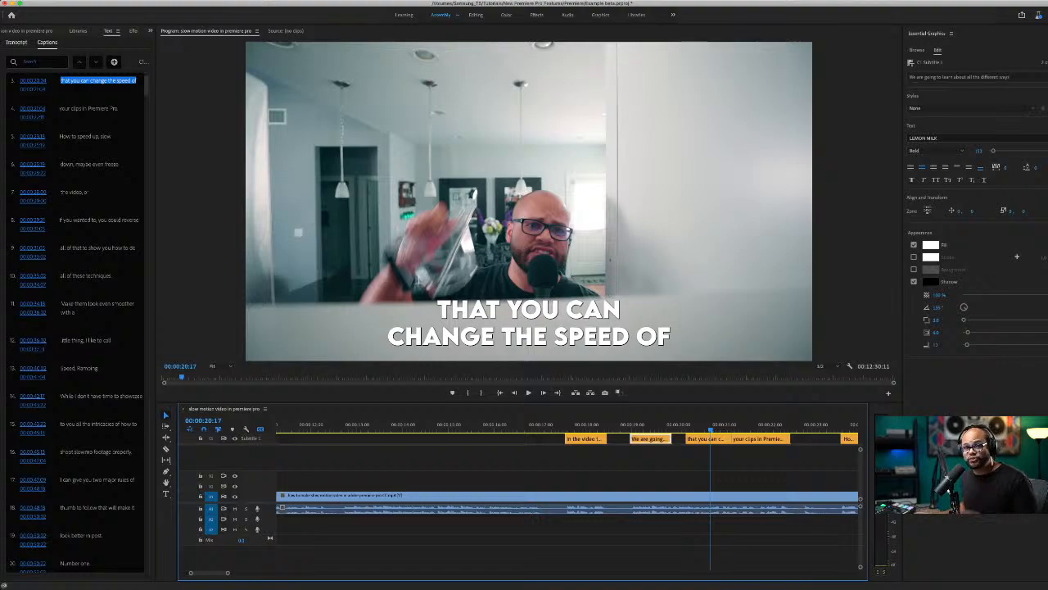
Show the transcript view, widen its panel to read the Speech to Text notice, and select the main video clip
click(16, 43)
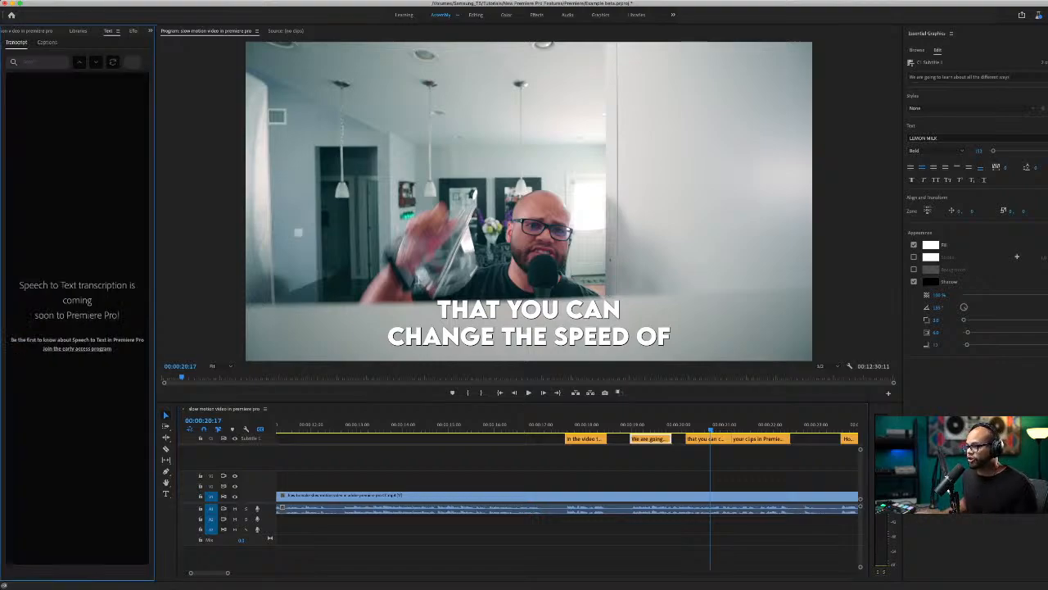
drag(155, 270, 204, 270)
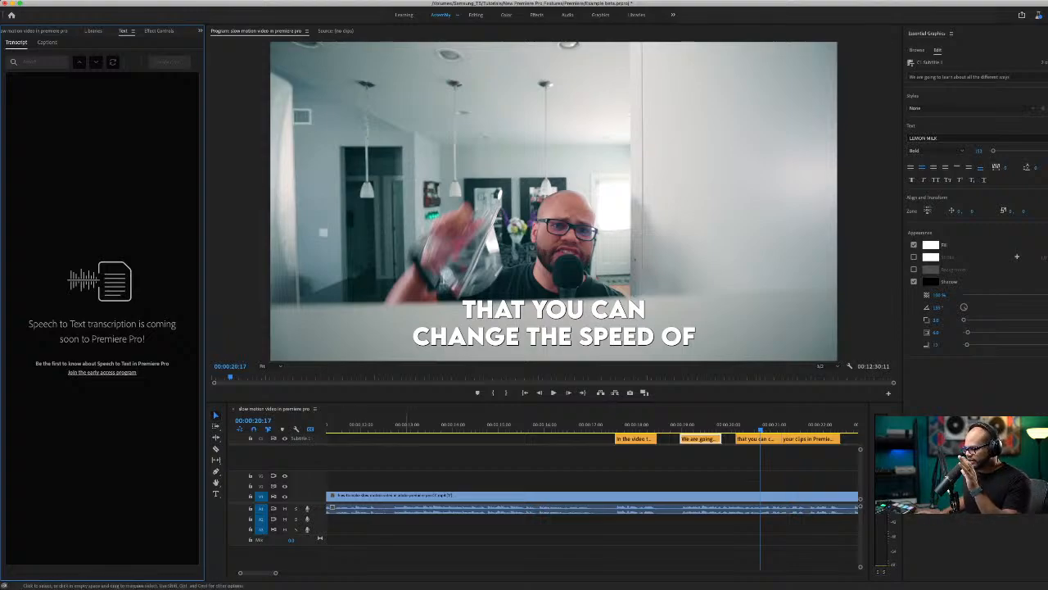
click(408, 497)
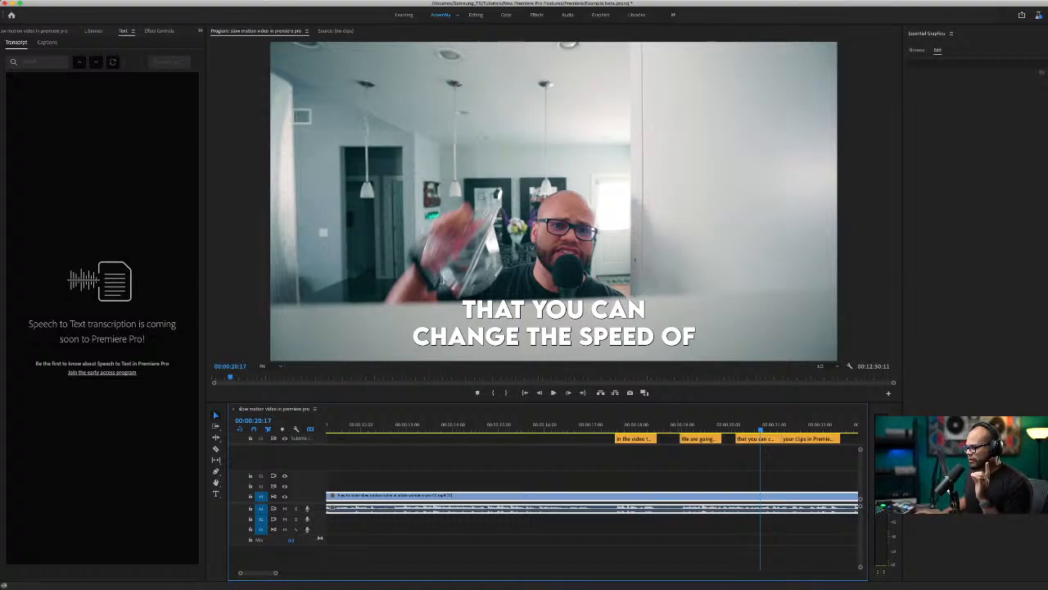
Return to the captions list and search it for "slow"
click(47, 42)
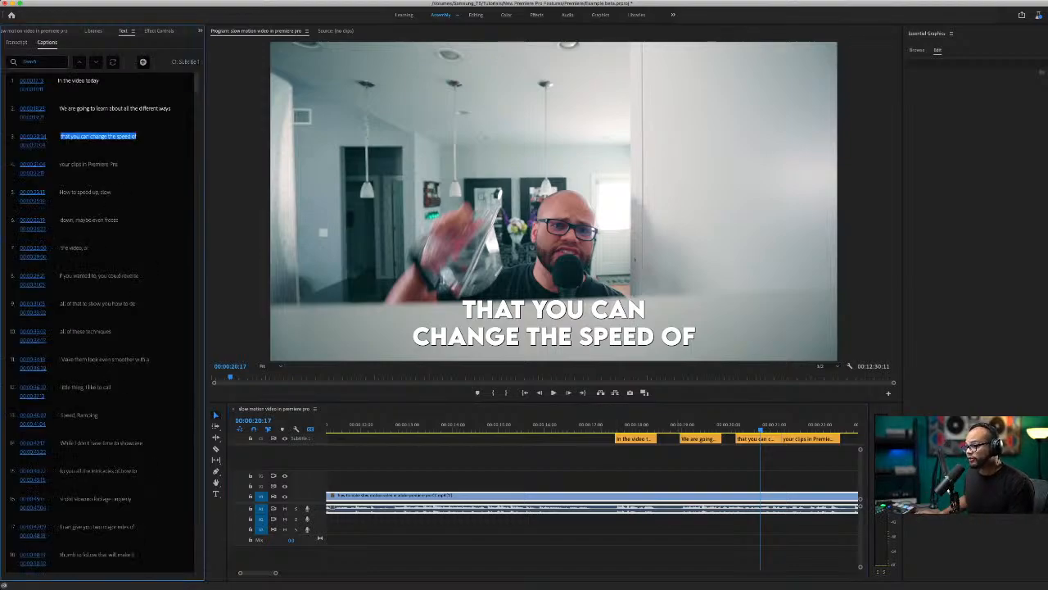
click(37, 62)
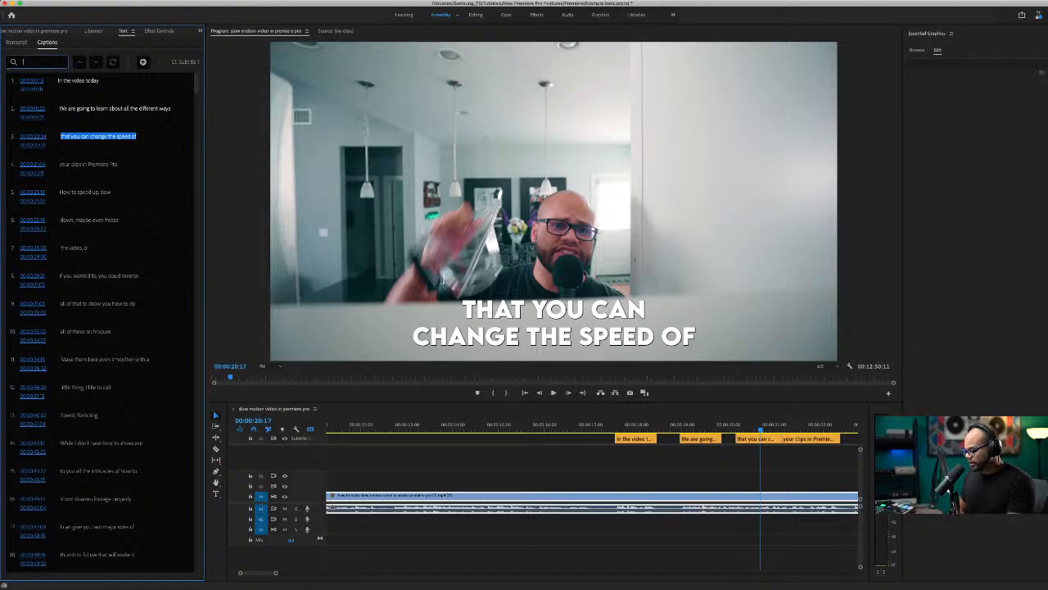
text(slow)
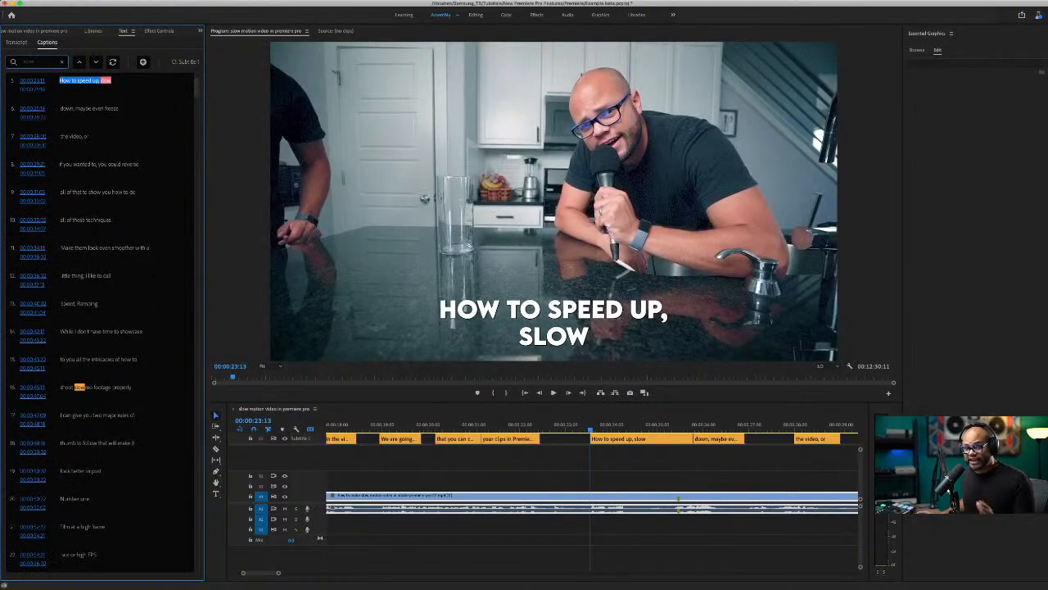
Step through the next two "slow" matches in the captions, view the frame at 00:01:05:23, and clear the search
click(95, 62)
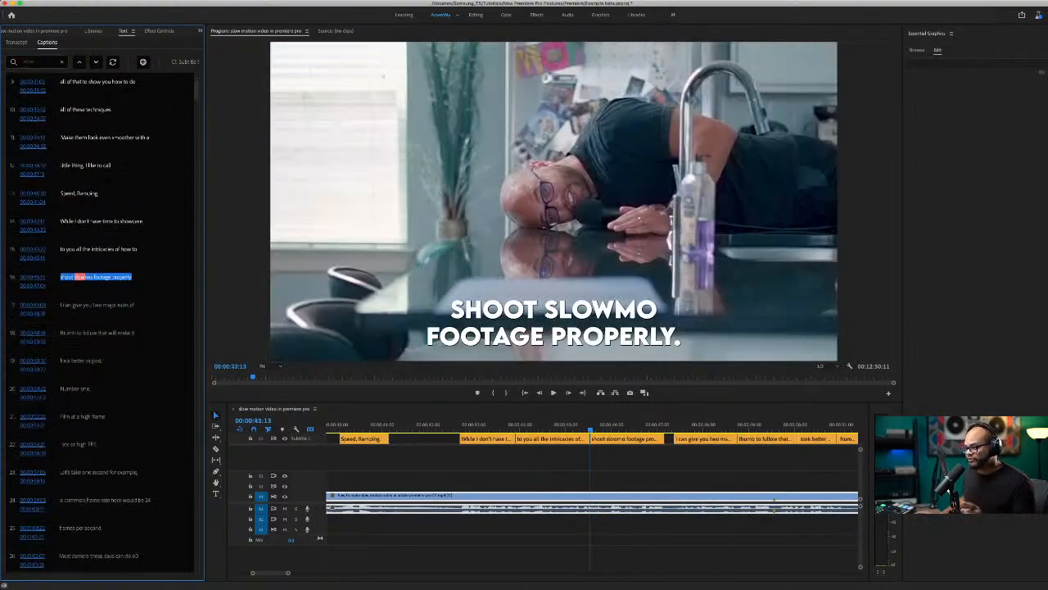
click(95, 62)
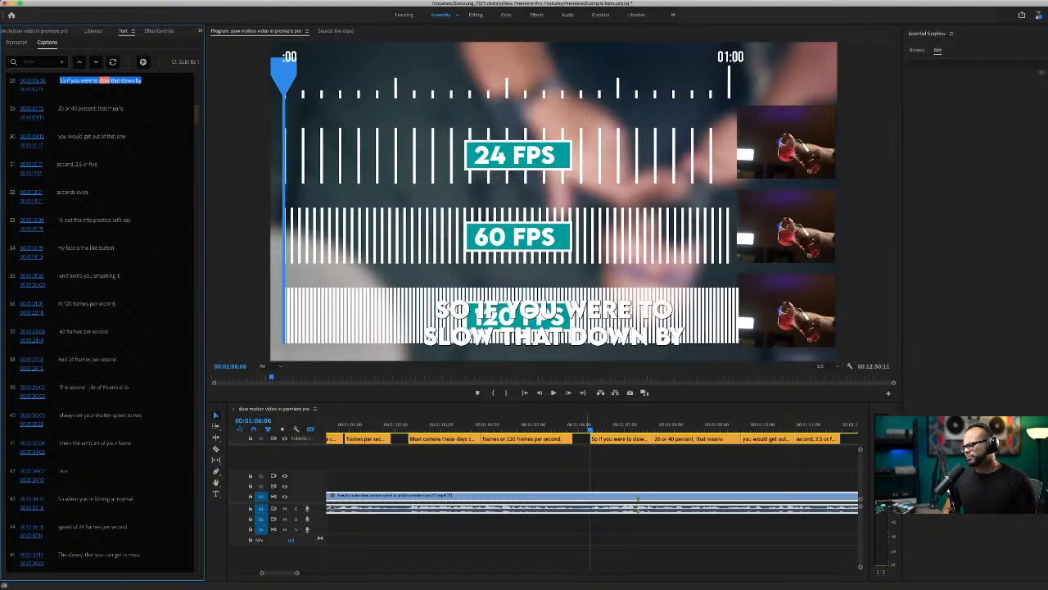
drag(589, 430, 577, 429)
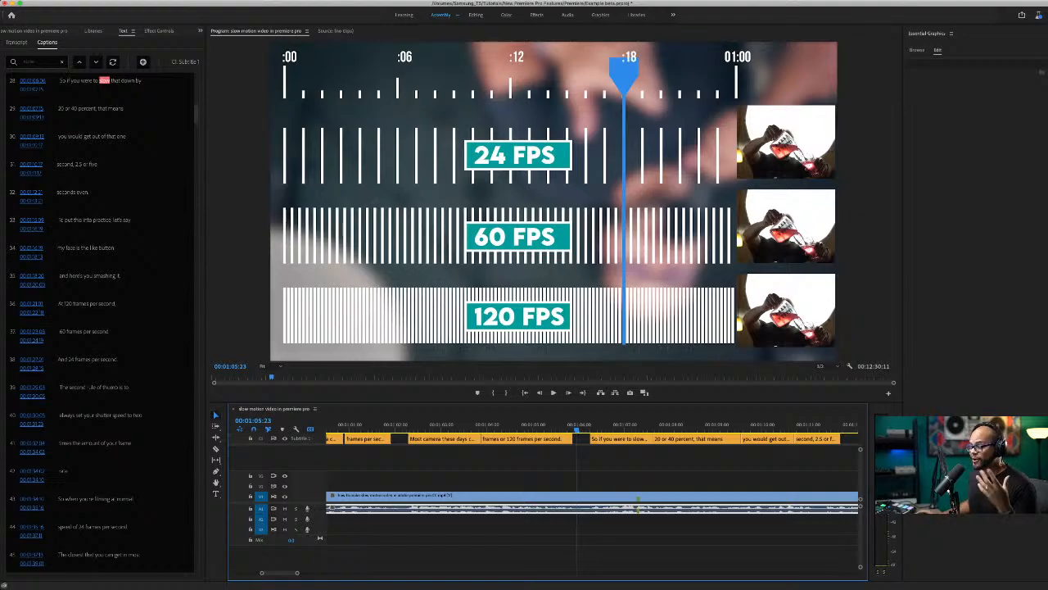
click(62, 63)
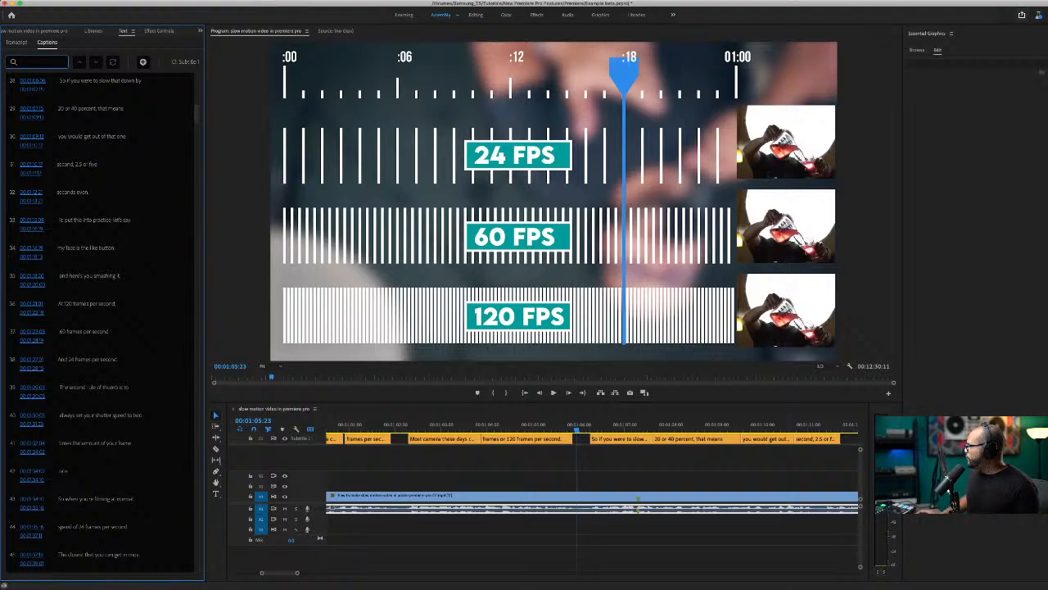
key(super+Tab)
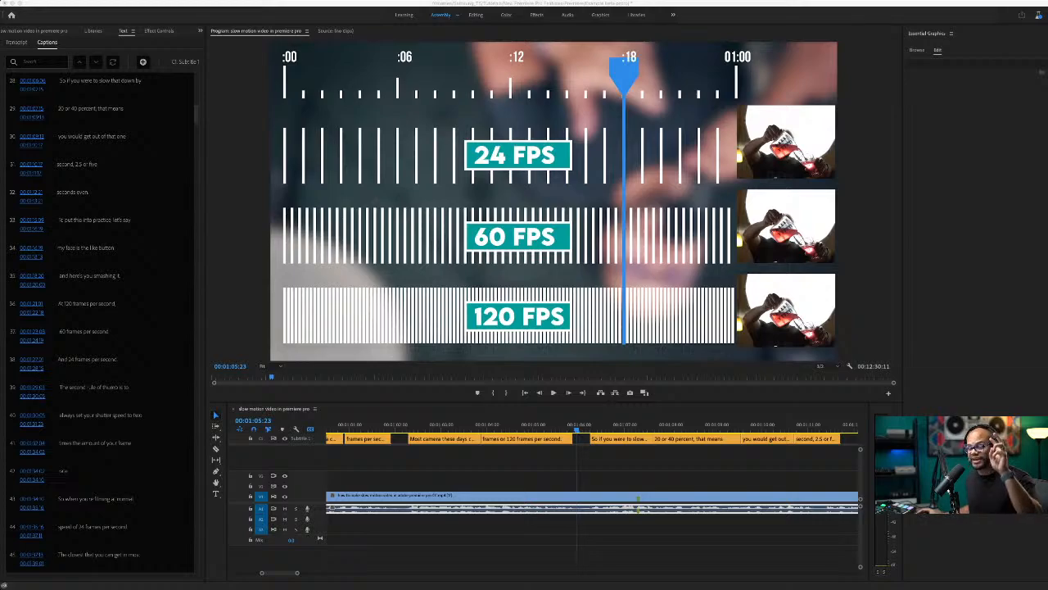
click(974, 458)
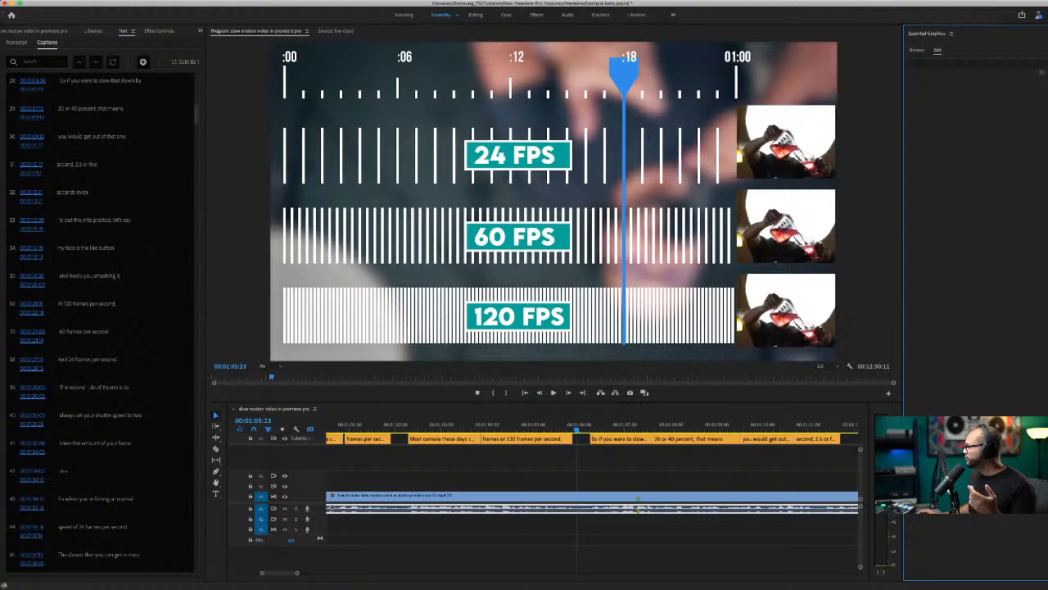
key(super+Tab)
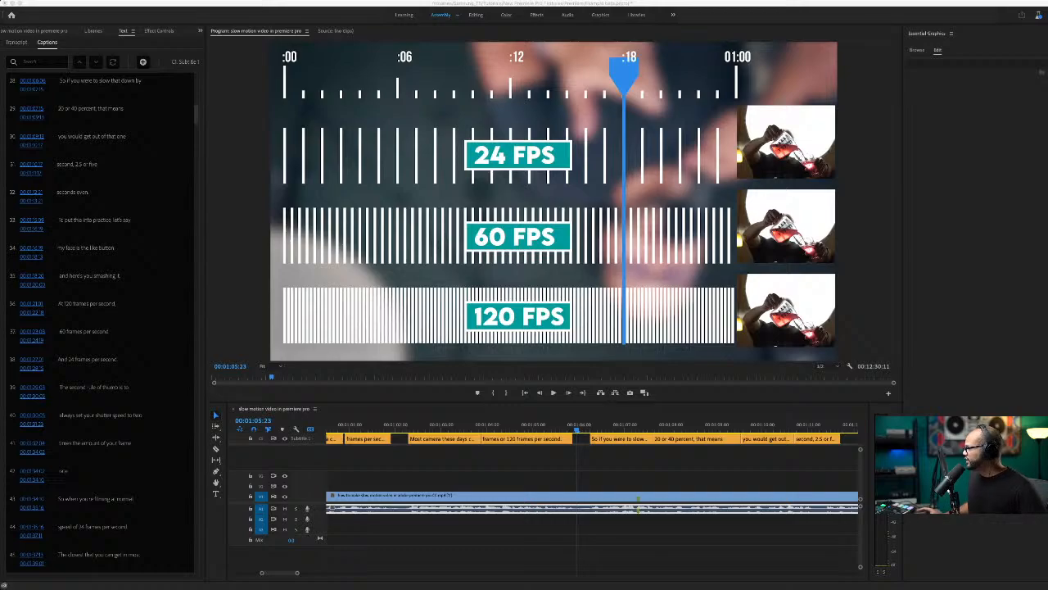
key(super+Tab)
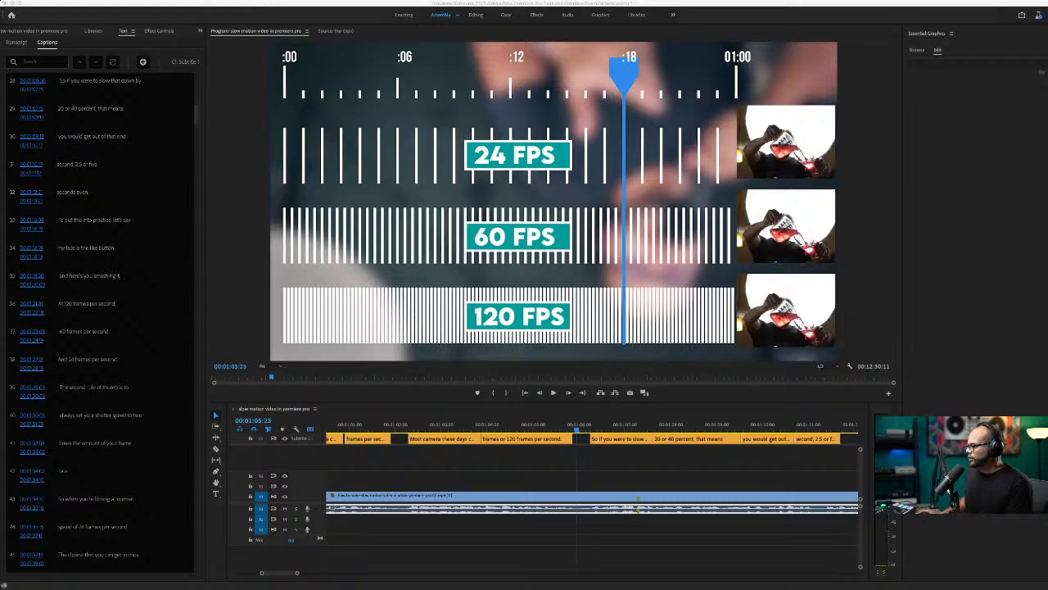
key(super+Tab)
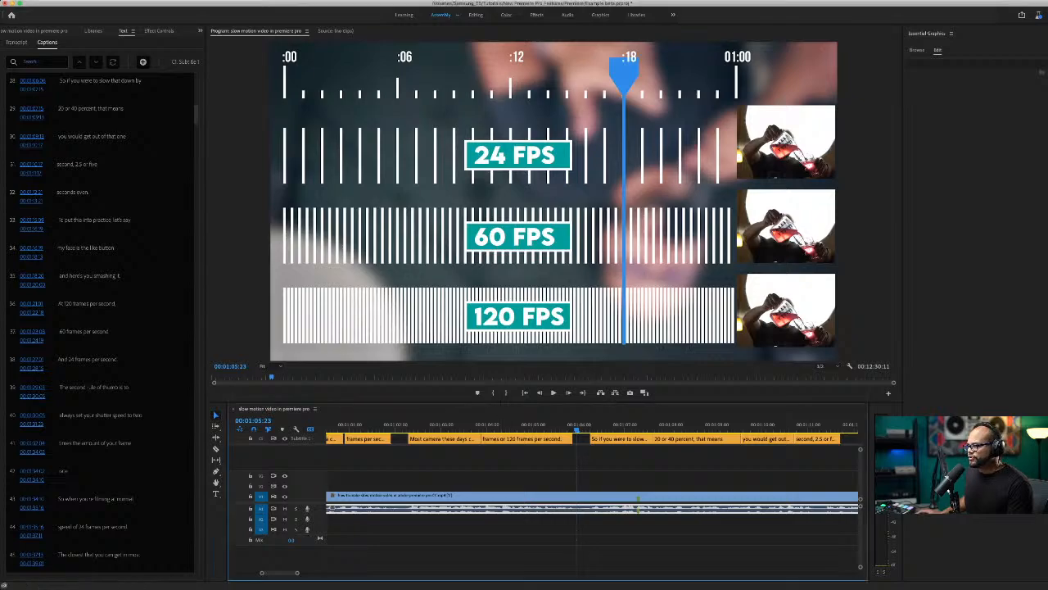
Show the project's media list and create a new sequence from the Making Coffee Montage clip
key(shift+9)
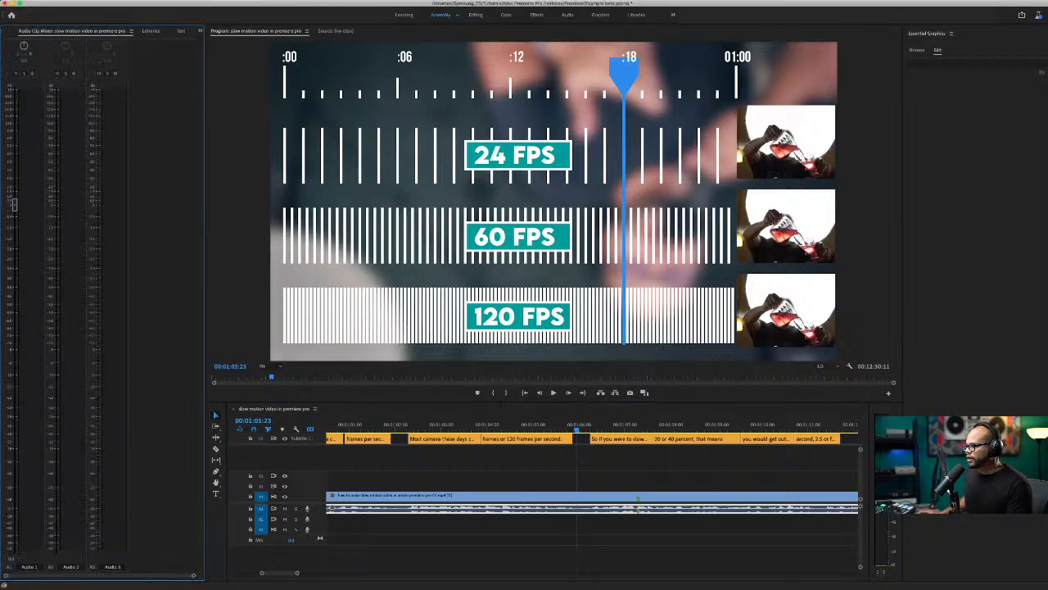
key(shift+1)
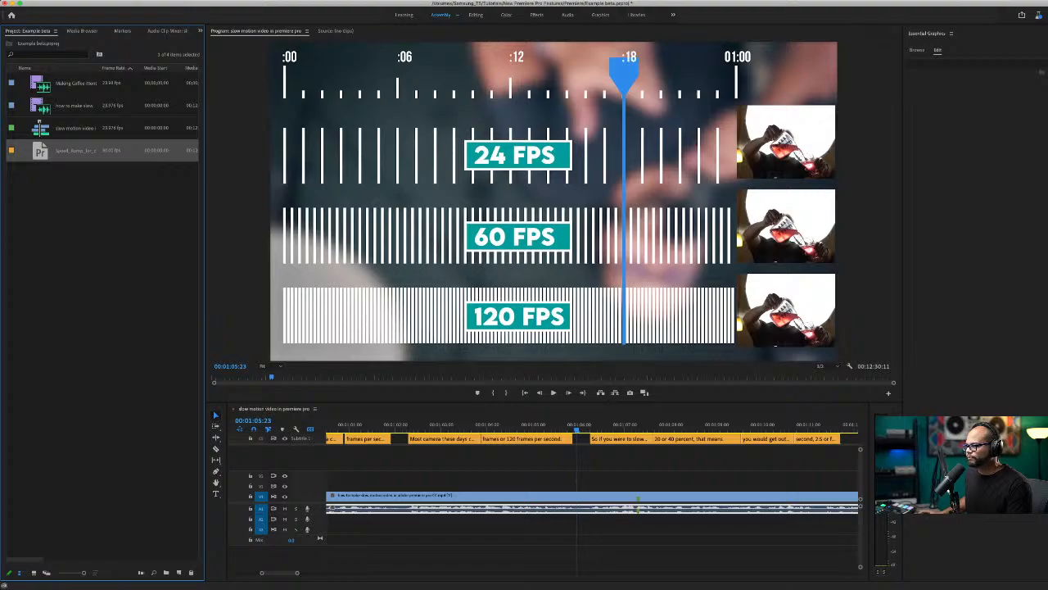
key(super+shift+a)
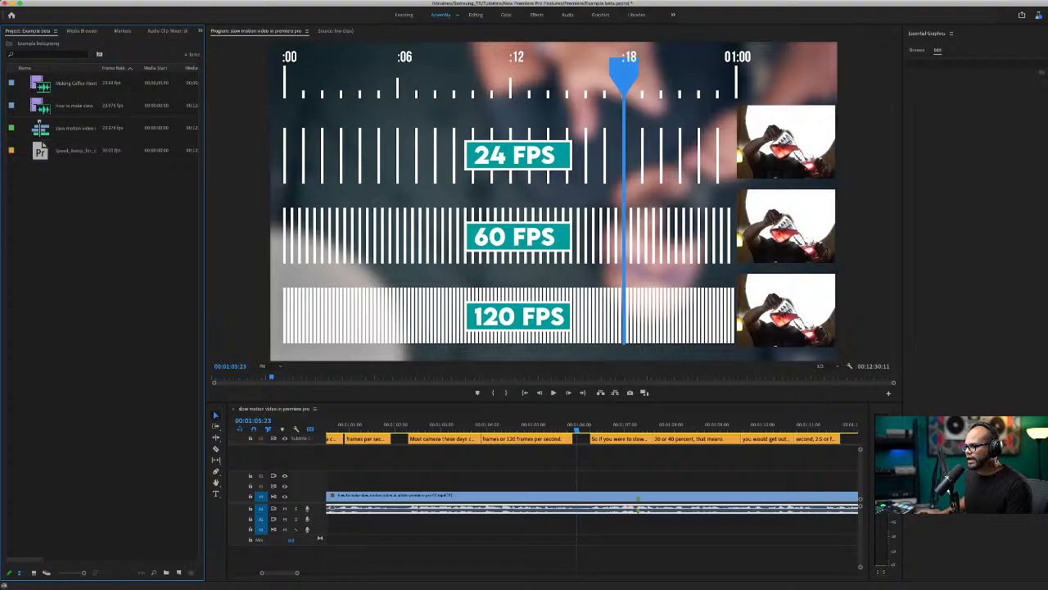
click(40, 84)
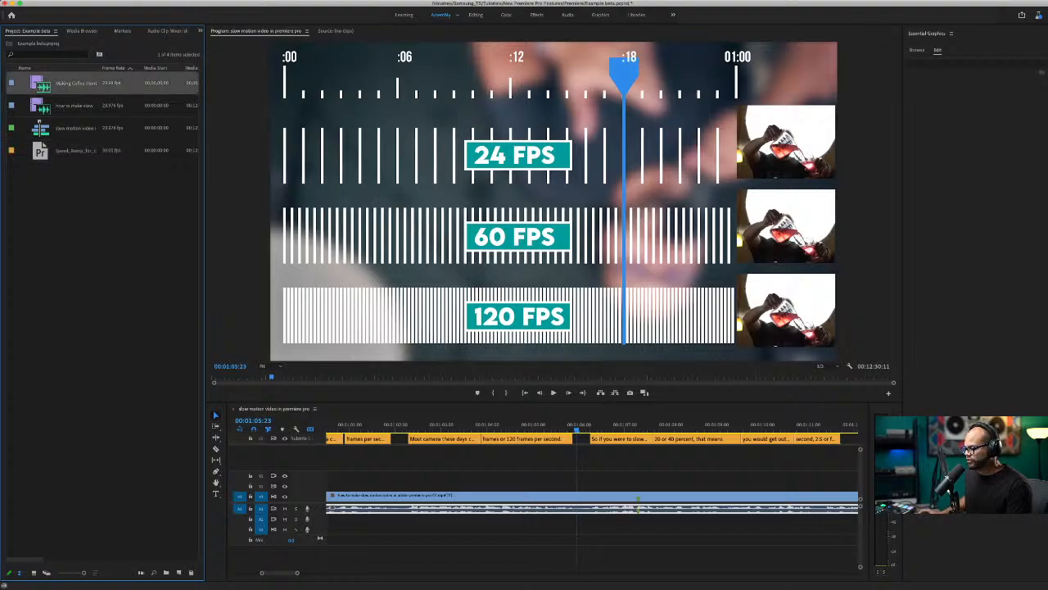
drag(40, 84, 179, 573)
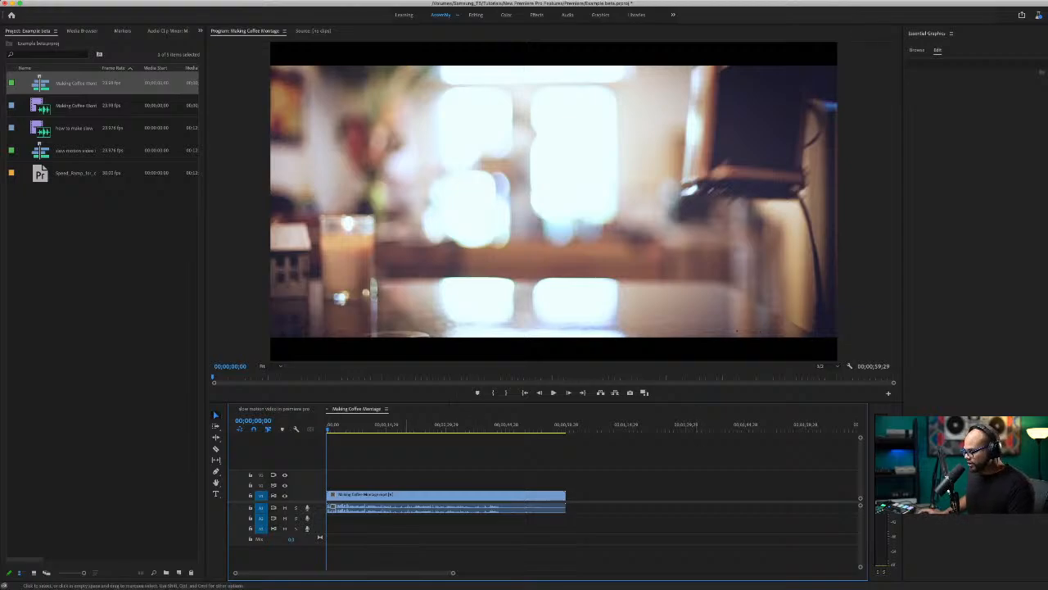
Play through the Making Coffee Montage sequence, rewind it to the start and select its clip
key(space)
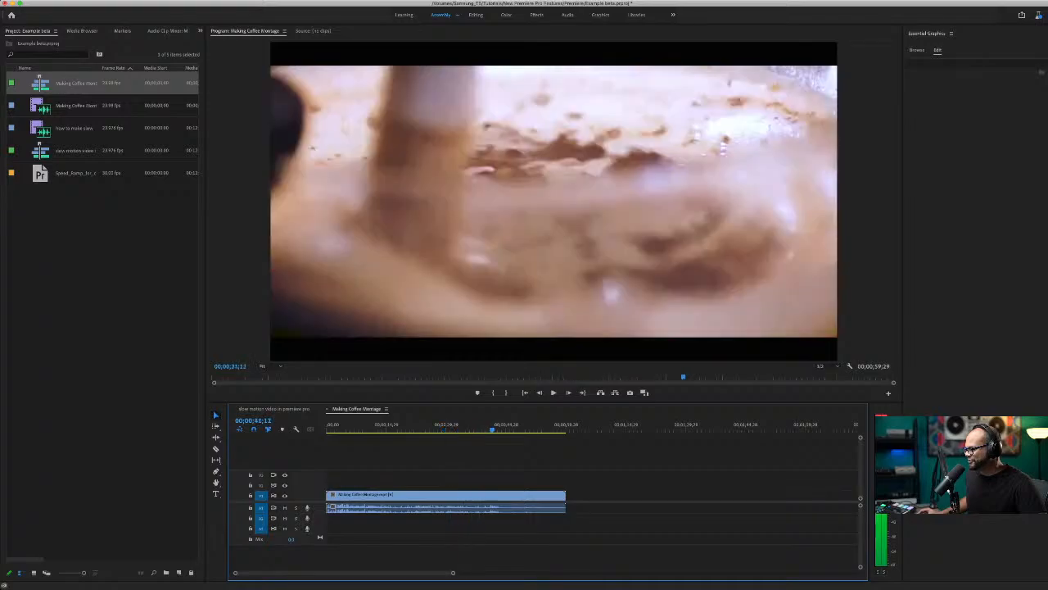
key(j)
key(j)
key(j)
key(j)
key(j)
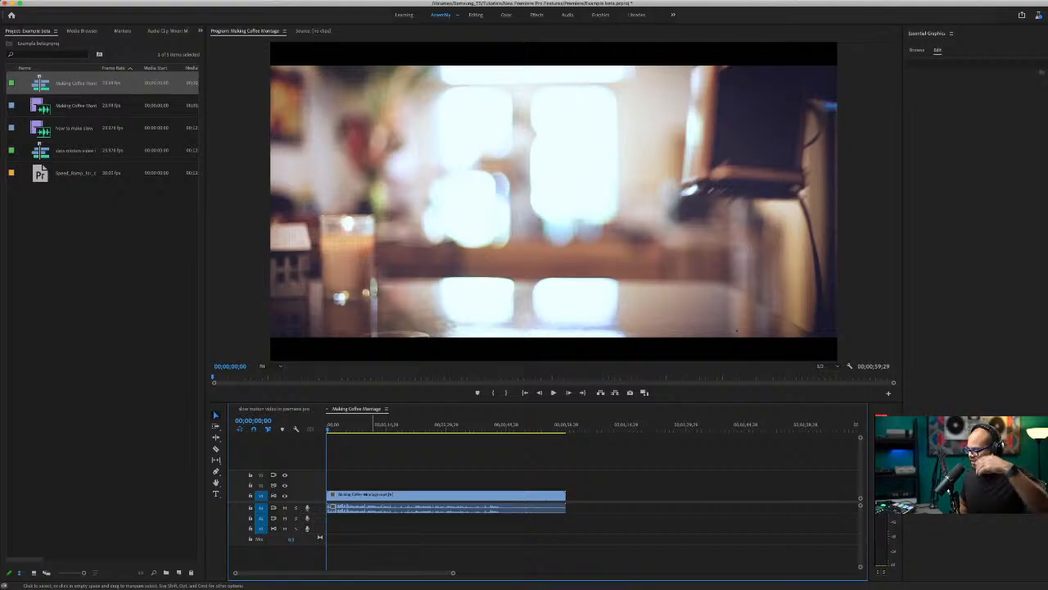
click(373, 494)
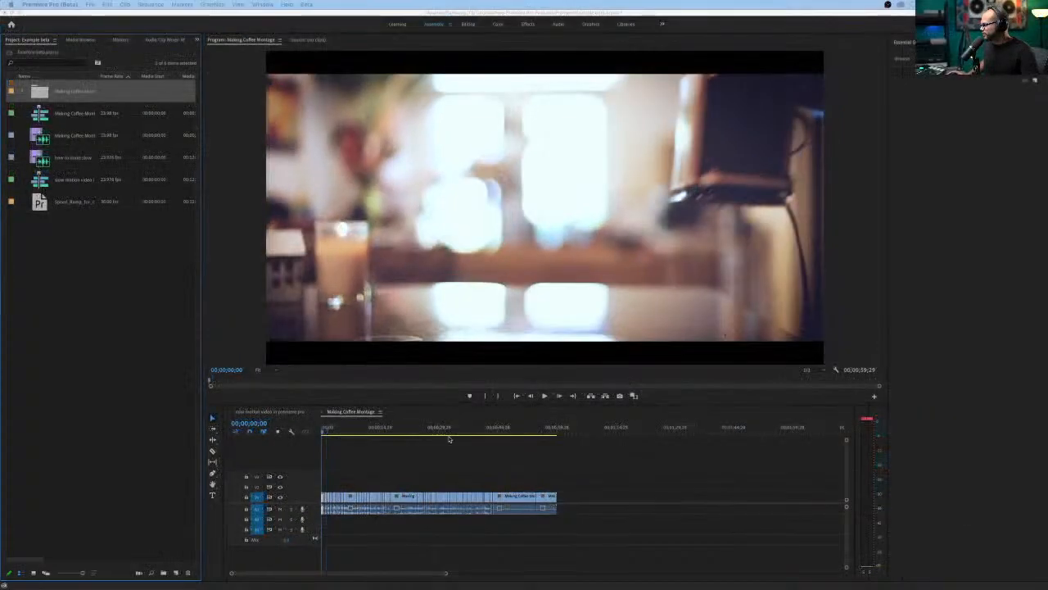
Select all the cut montage clips and move them along the timeline to start at about 00;01;14;00
click(570, 467)
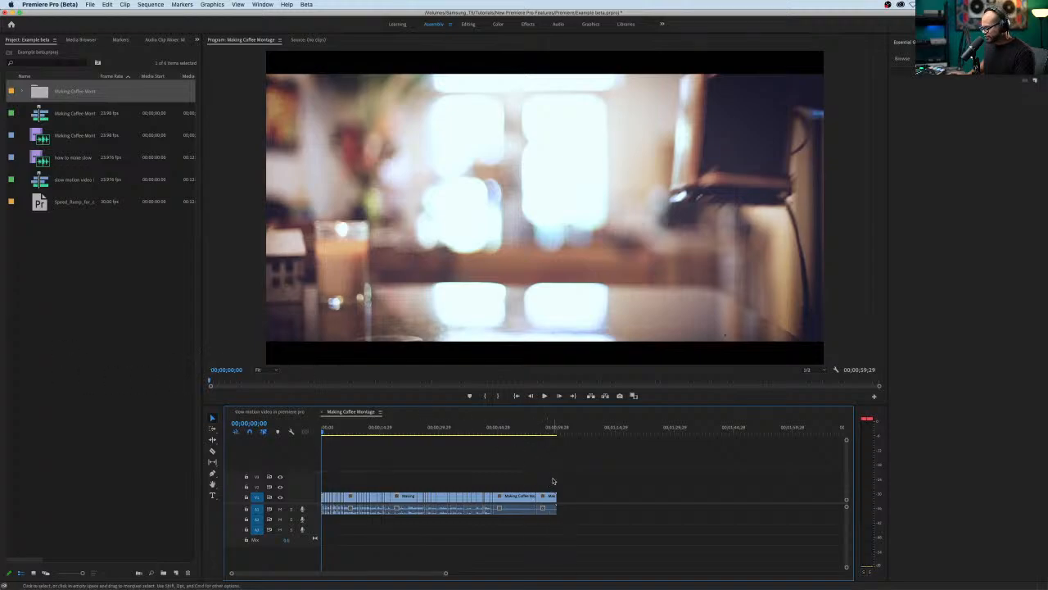
drag(606, 476, 227, 528)
drag(412, 499, 701, 498)
click(598, 472)
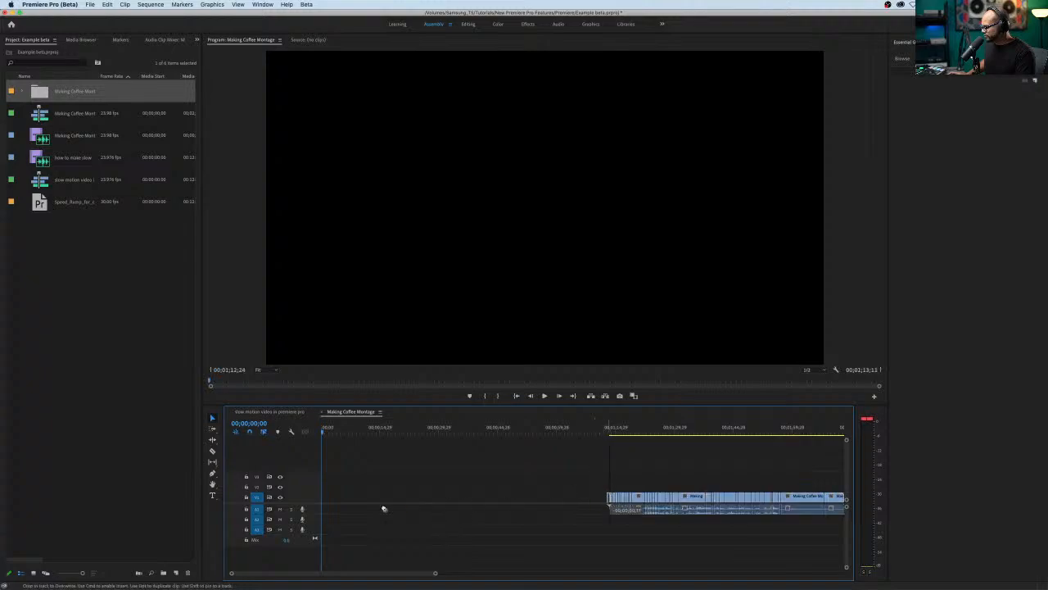
drag(592, 473, 303, 513)
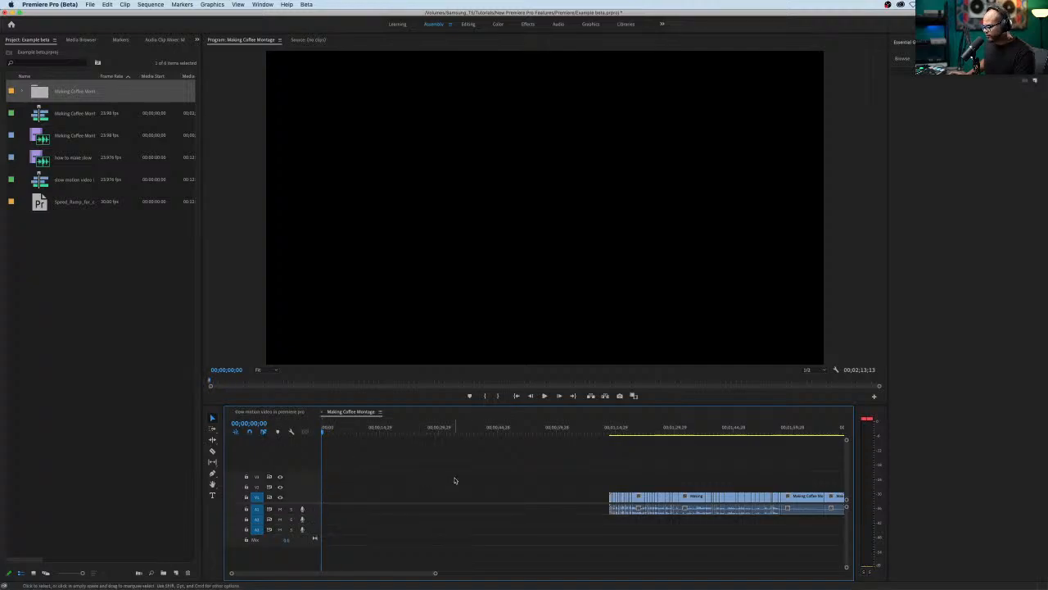
Place the uncut Making Coffee Montage clip at the start of the timeline, ahead of the cut clips
key(minus)
key(minus)
key(equal)
key(equal)
key(equal)
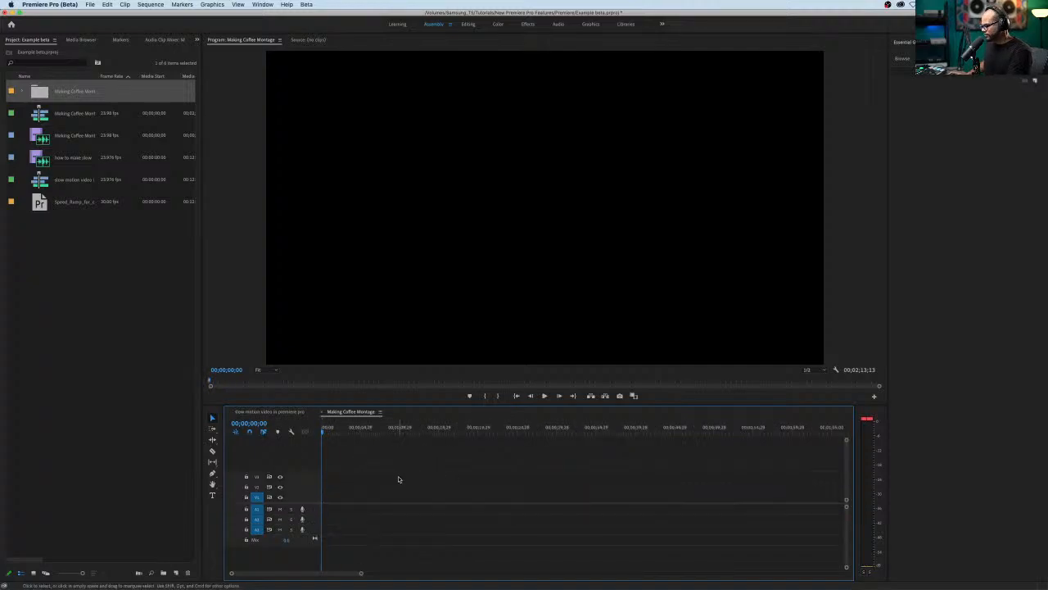
key(minus)
drag(605, 499, 556, 499)
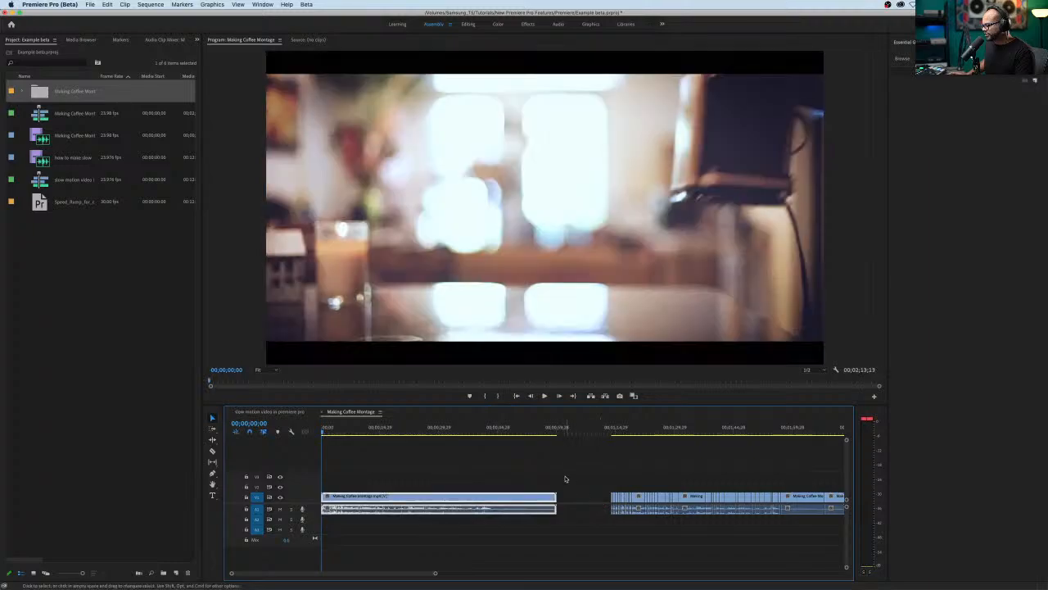
Open Scene Edit Detection for the uncut montage clip, review its output options and cancel without analyzing
click(379, 428)
right_click(387, 500)
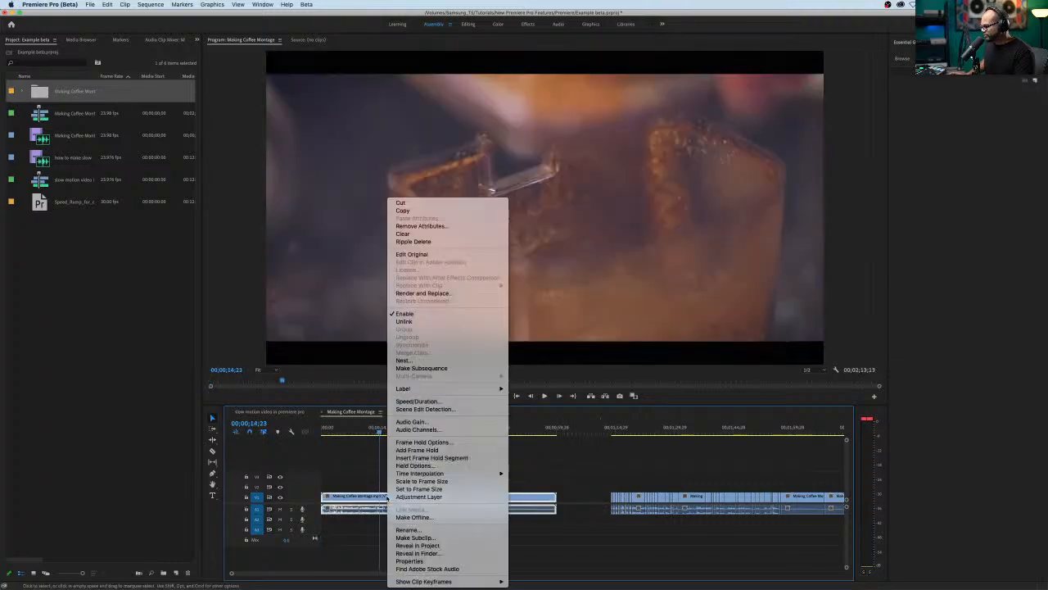
click(438, 409)
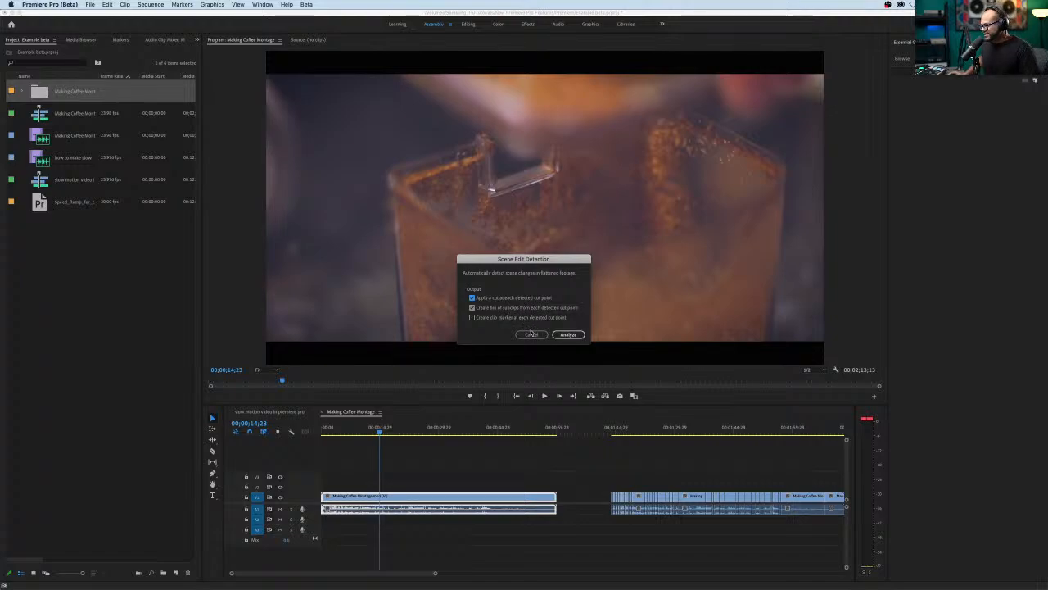
click(530, 335)
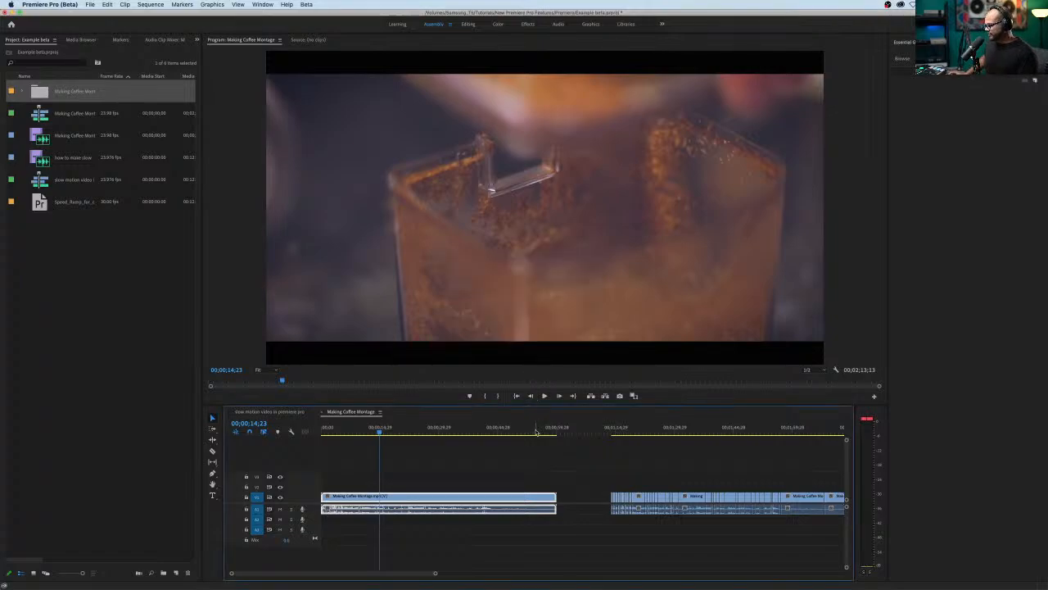
Delete the uncut montage clip and move all the cut clips back to the start of the sequence
key(Delete)
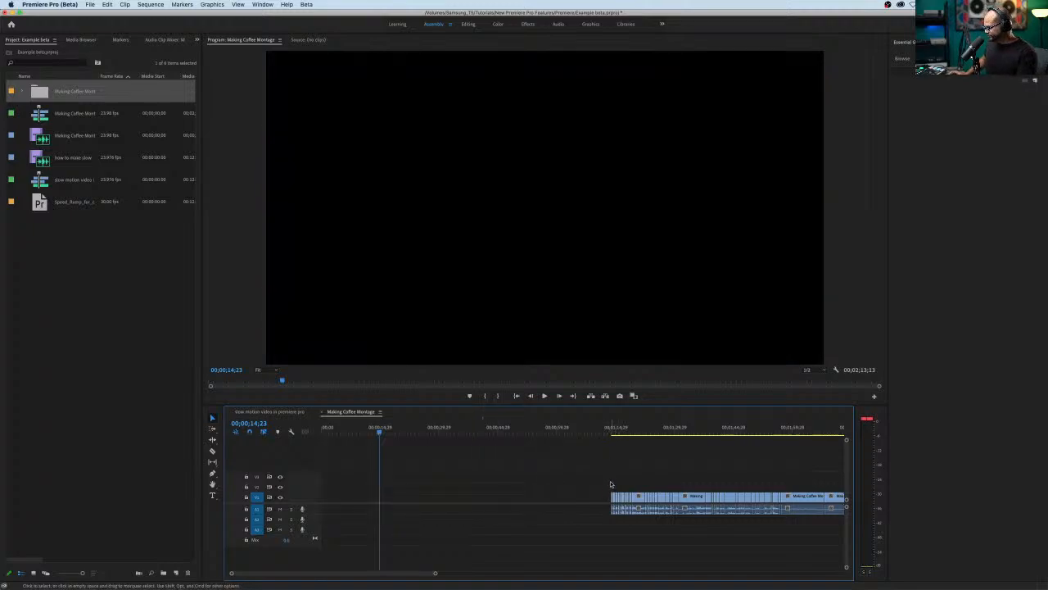
drag(597, 467, 856, 541)
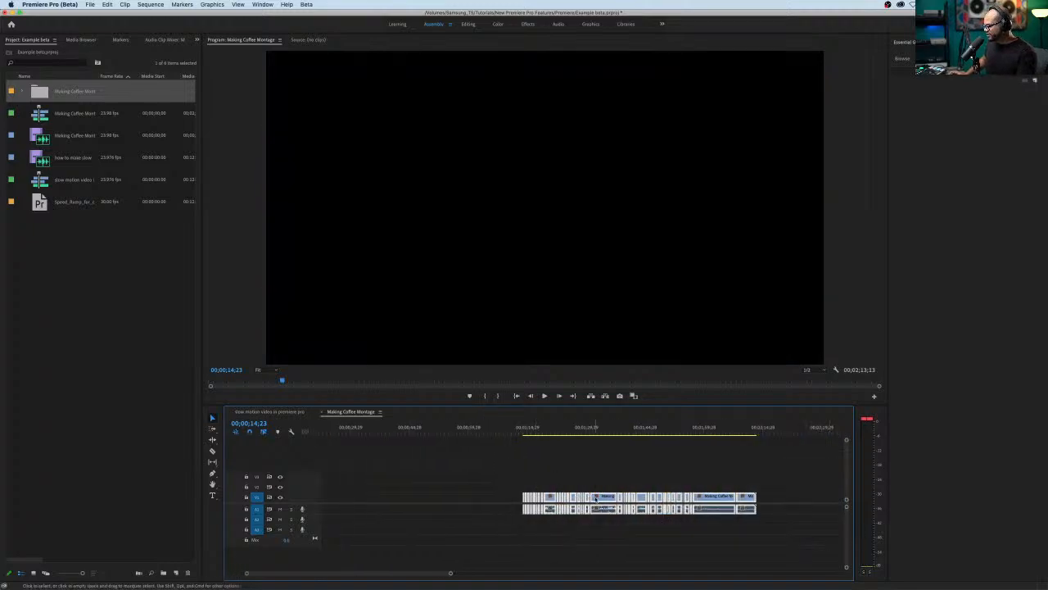
drag(596, 500, 352, 501)
key(backslash)
key(equal)
key(Home)
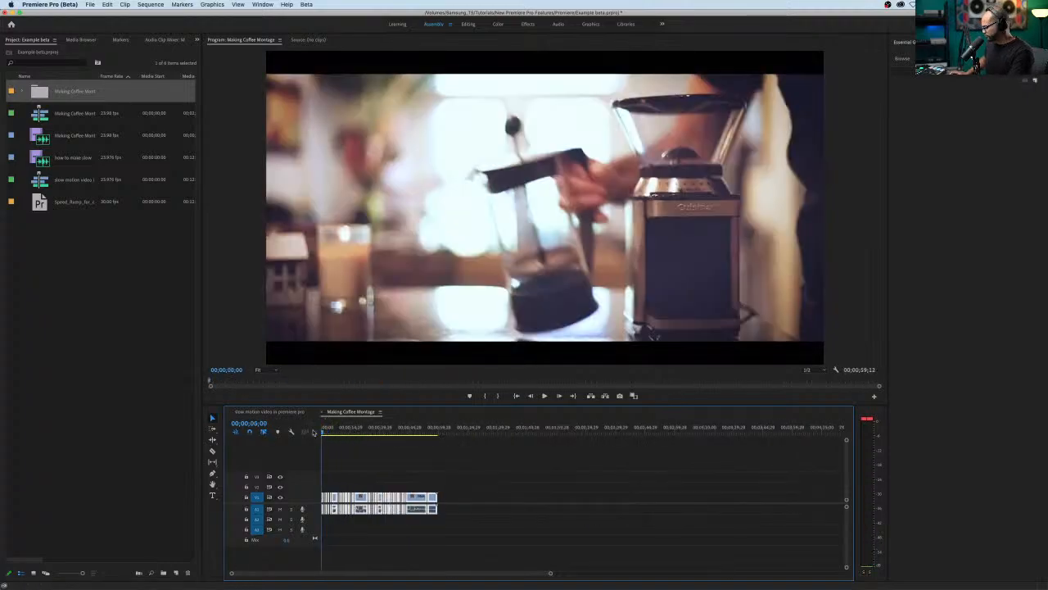
key(backslash)
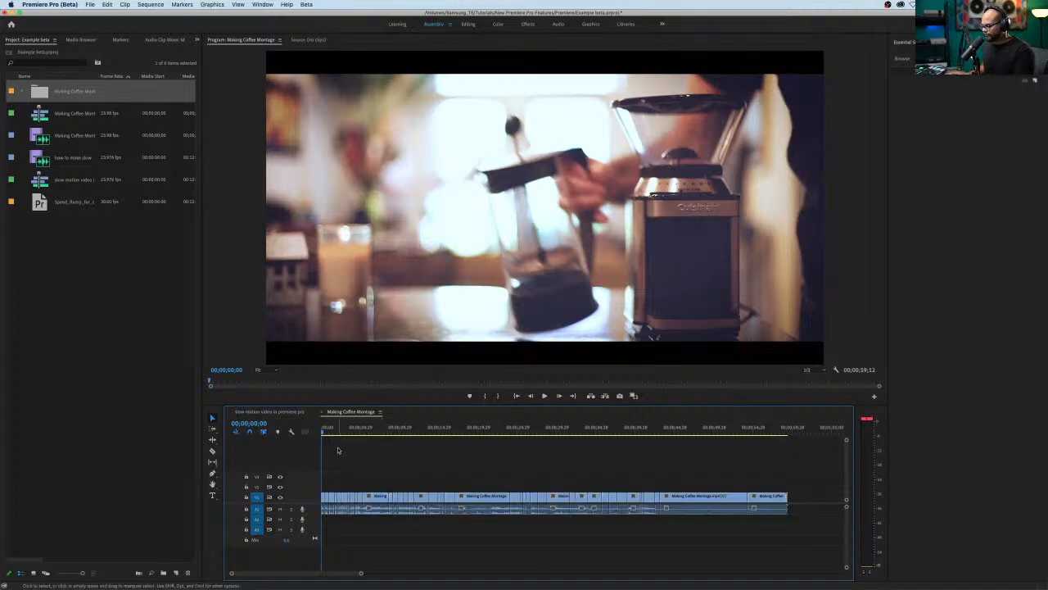
Inspect the detected cuts up close, scrubbing across the first cut at 00;00;00;14 and through the following clips to 00;00;05;12
key(equal)
key(equal)
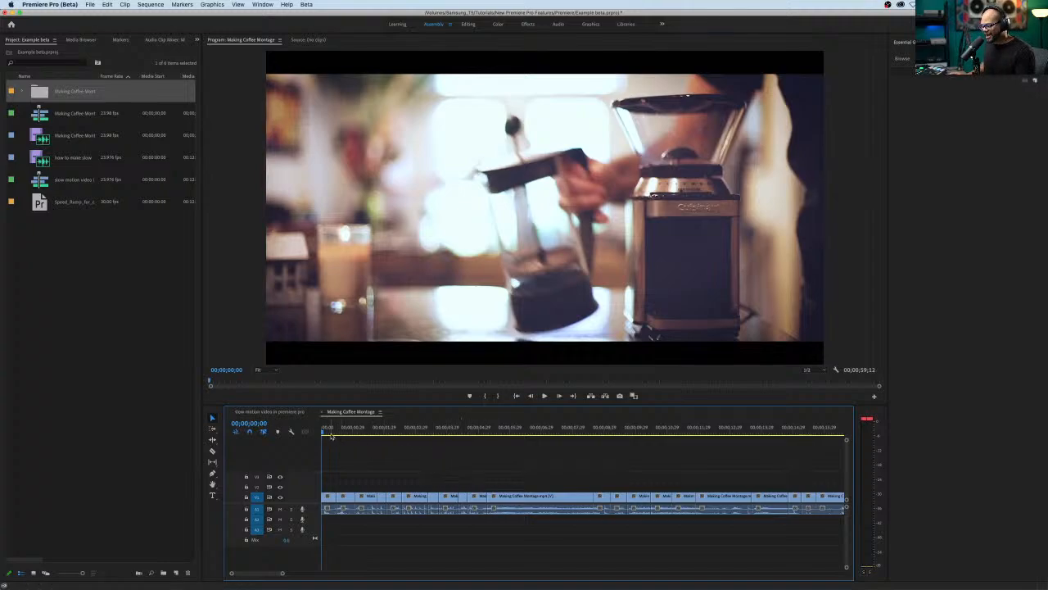
drag(326, 431, 335, 432)
text(99)
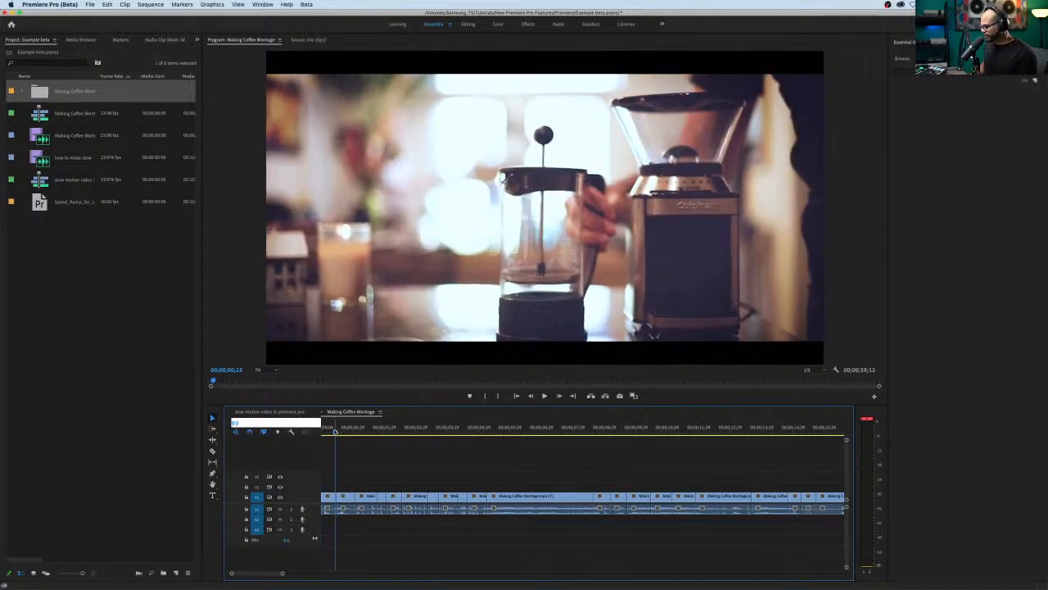
key(Escape)
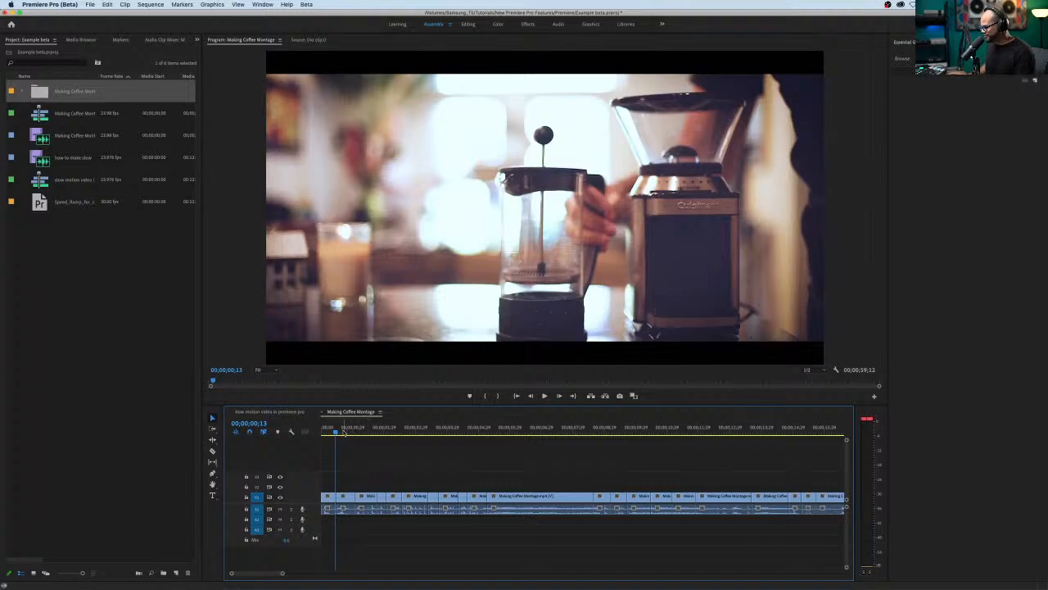
click(338, 432)
drag(339, 433, 339, 433)
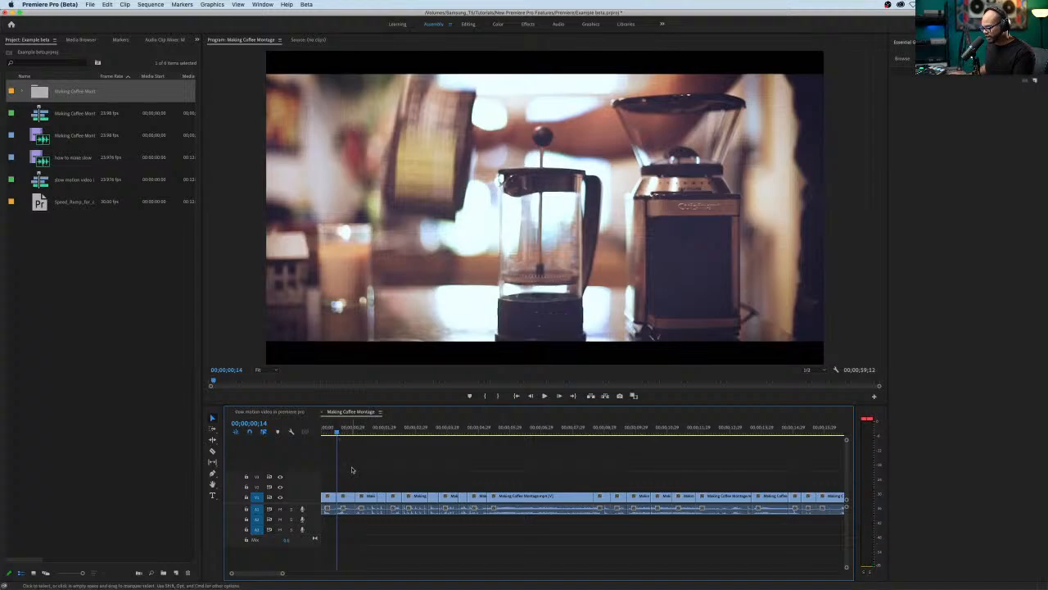
key(equal)
key(equal)
drag(455, 435, 775, 461)
key(minus)
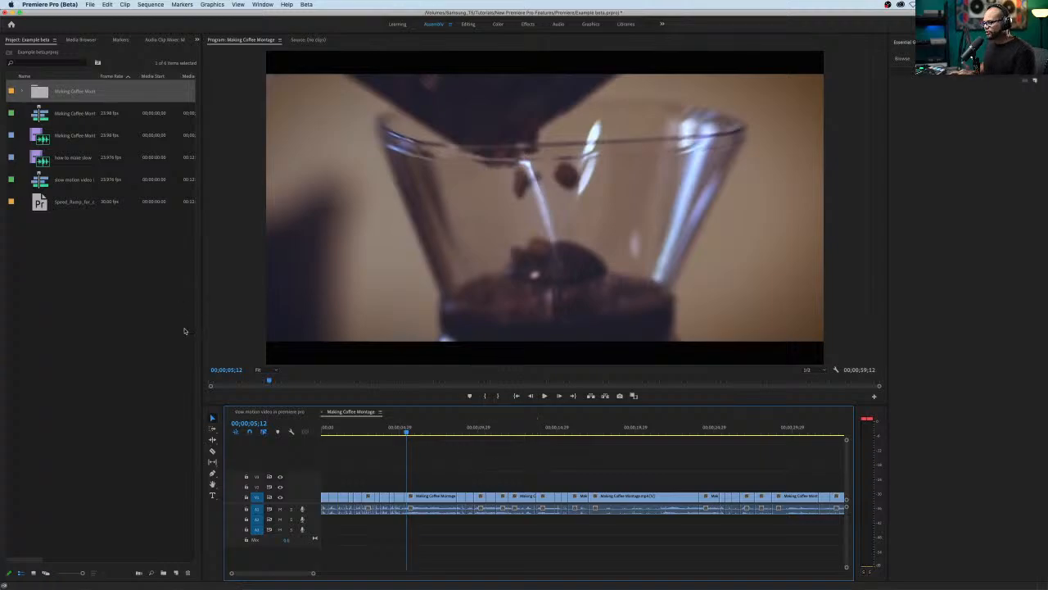
Expand the Making Coffee Montage bin to list its subclips
click(21, 92)
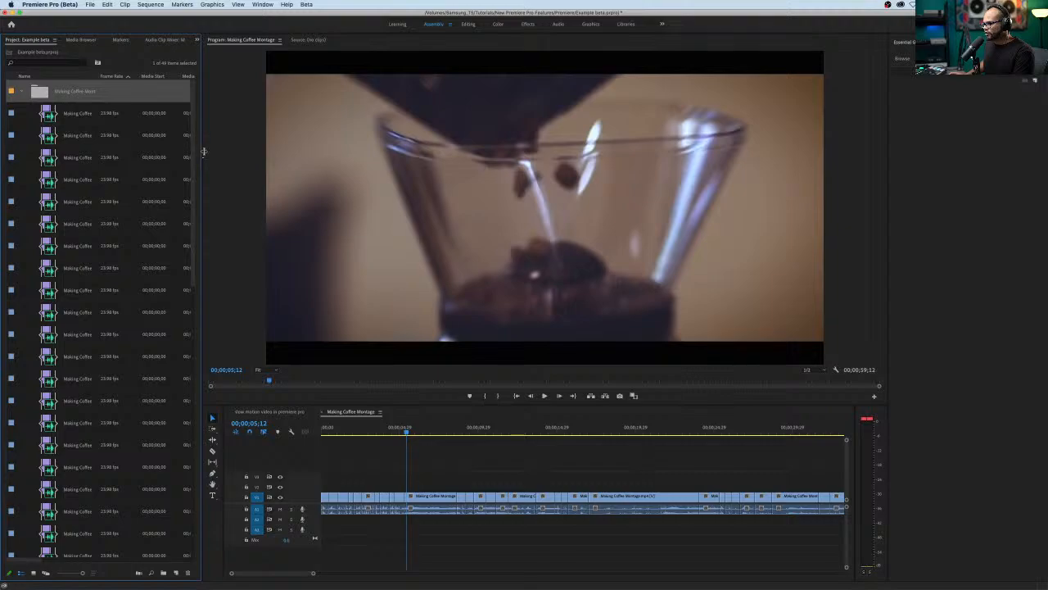
Widen the project list and shrink its rows so the whole set of coffee montage subclips fits
drag(201, 154, 234, 154)
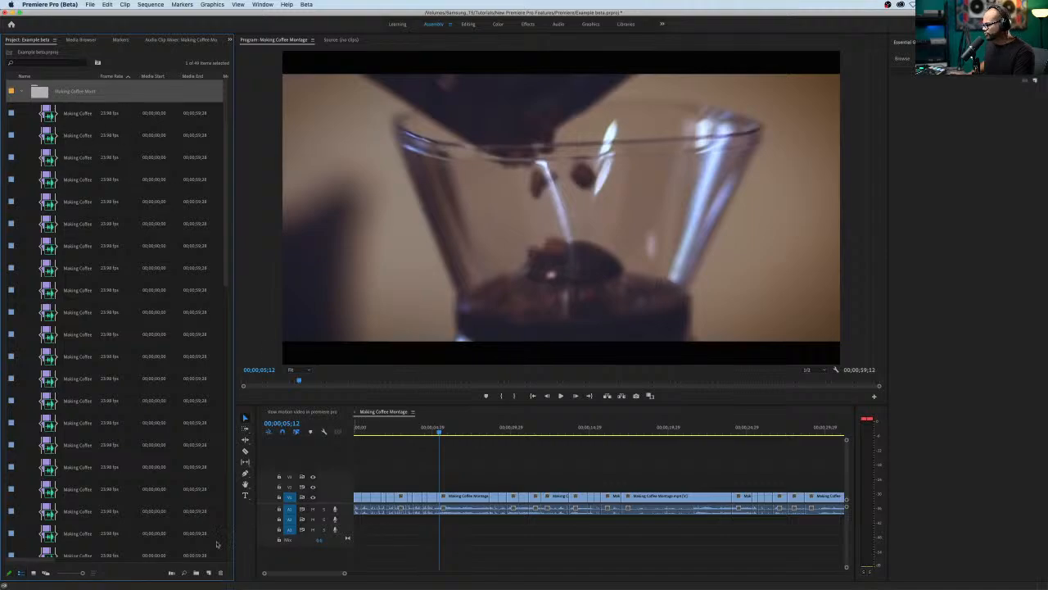
drag(82, 572, 56, 574)
Ripple trim the clip up to the playhead at 00;00;05;12 and move all the cut clips about 33 seconds down the sequence
click(407, 471)
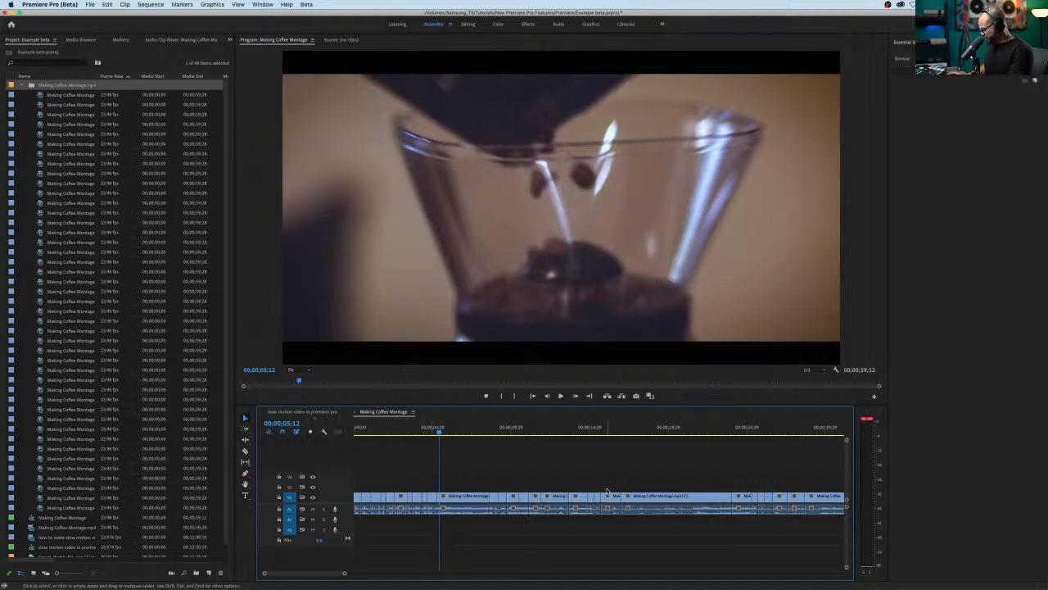
key(q)
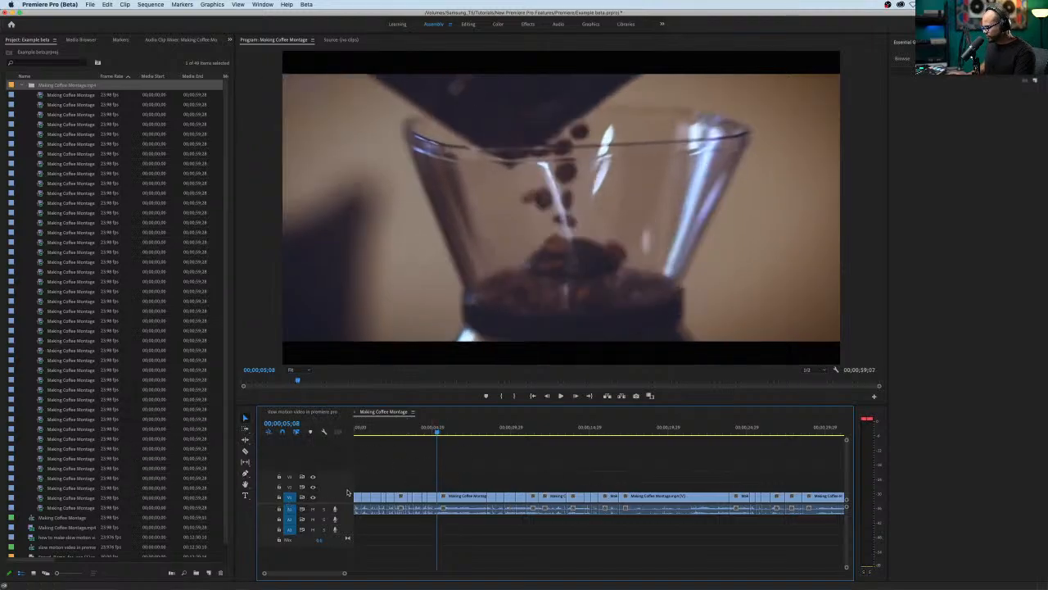
click(246, 429)
drag(363, 497, 850, 507)
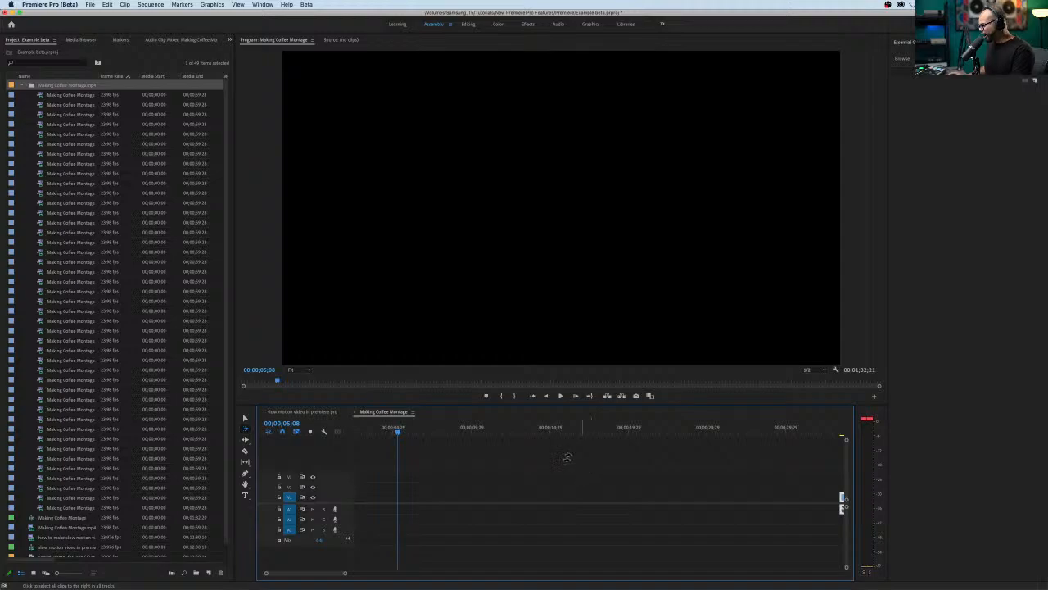
key(v)
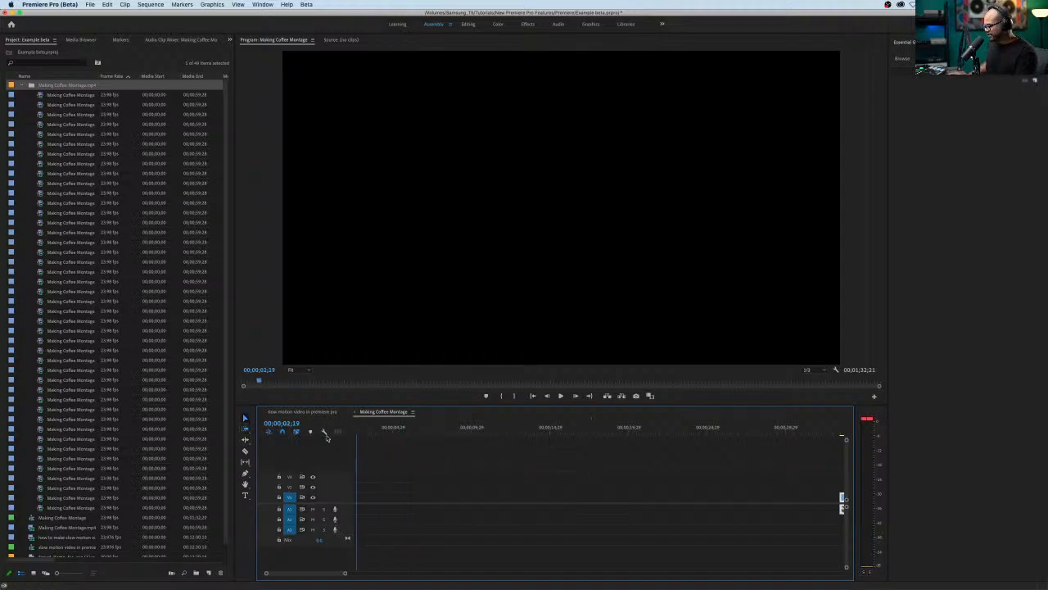
Place the first, third and sixteenth subclips back to back from the start of the sequence and play them through
key(Home)
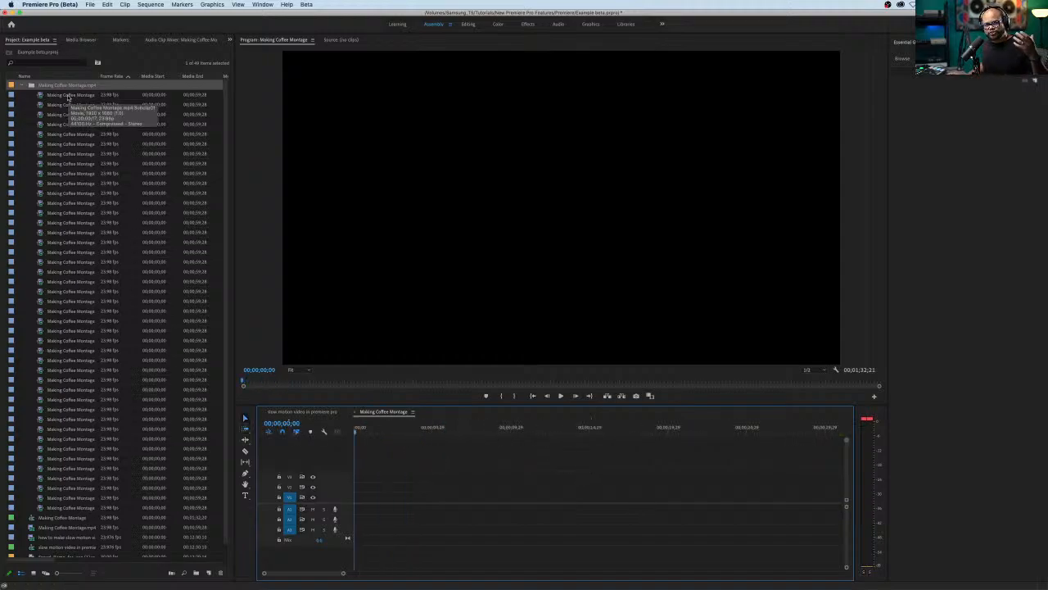
drag(67, 98, 358, 502)
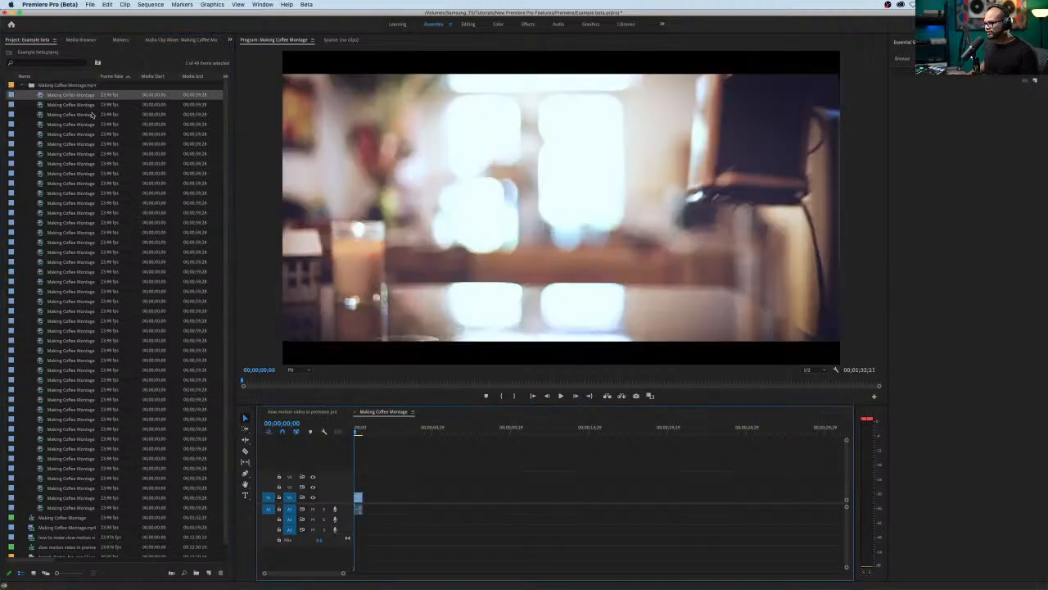
drag(90, 115, 362, 502)
click(88, 242)
drag(189, 284, 375, 499)
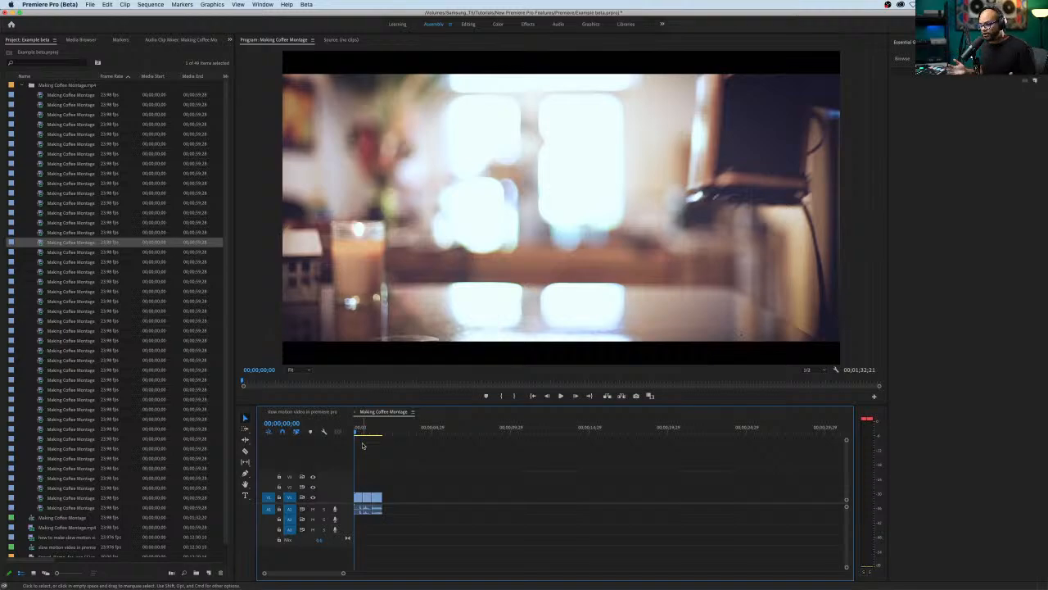
key(space)
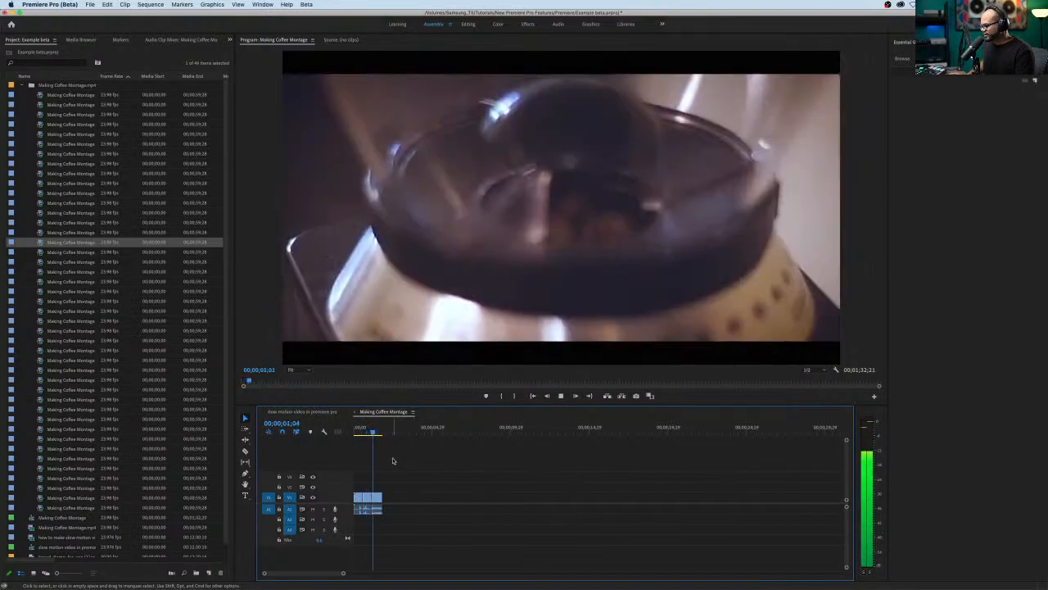
key(space)
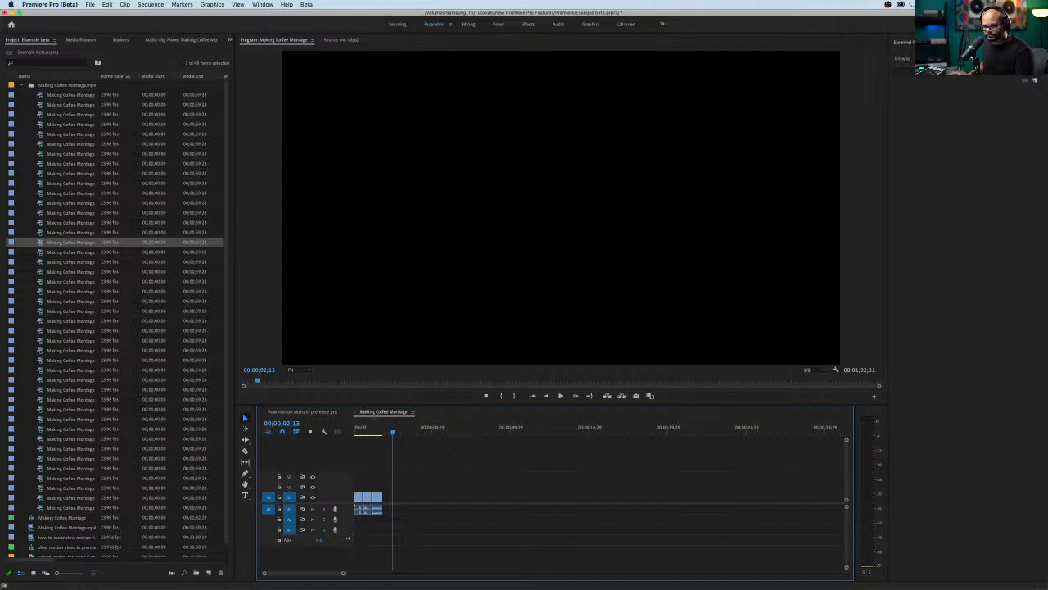
key(super+Tab)
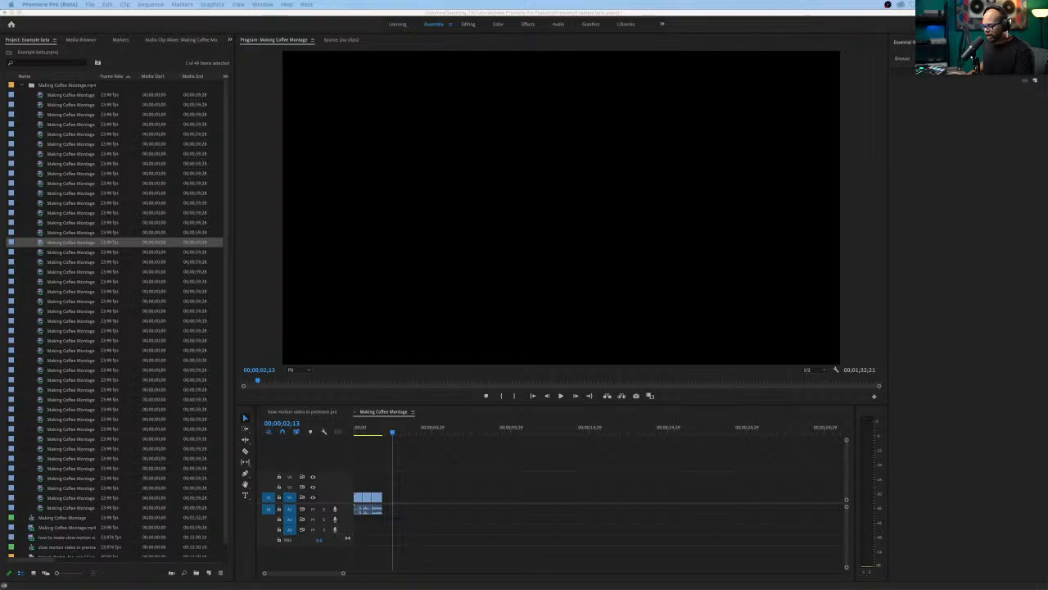
key(super+Tab)
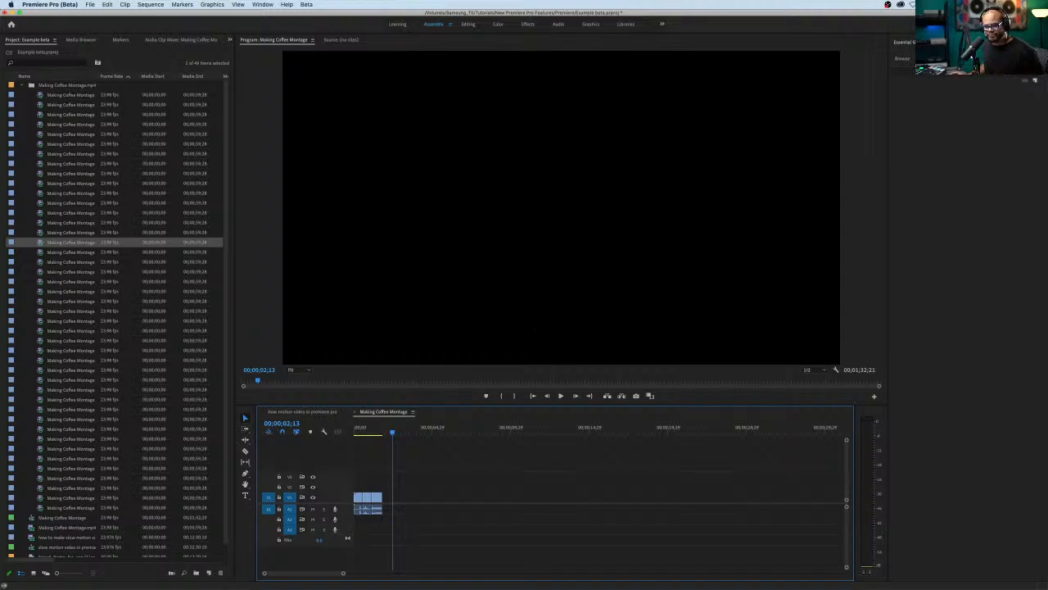
key(super+Tab)
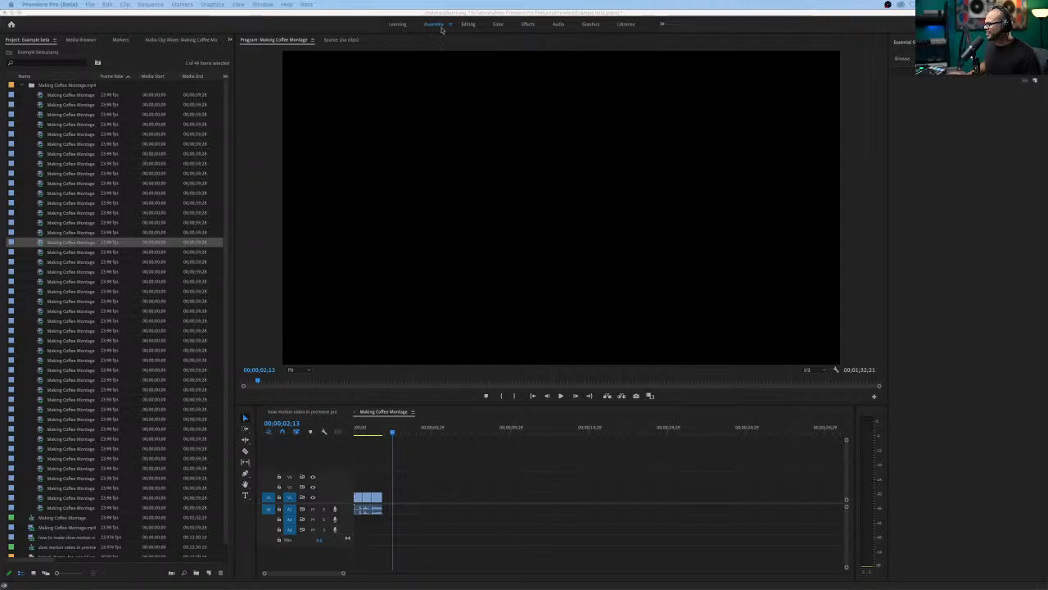
Switch to the Audio workspace and preview the Adobe Stock track Spinning the Wheels in sync with the timeline for about 17 seconds
click(561, 25)
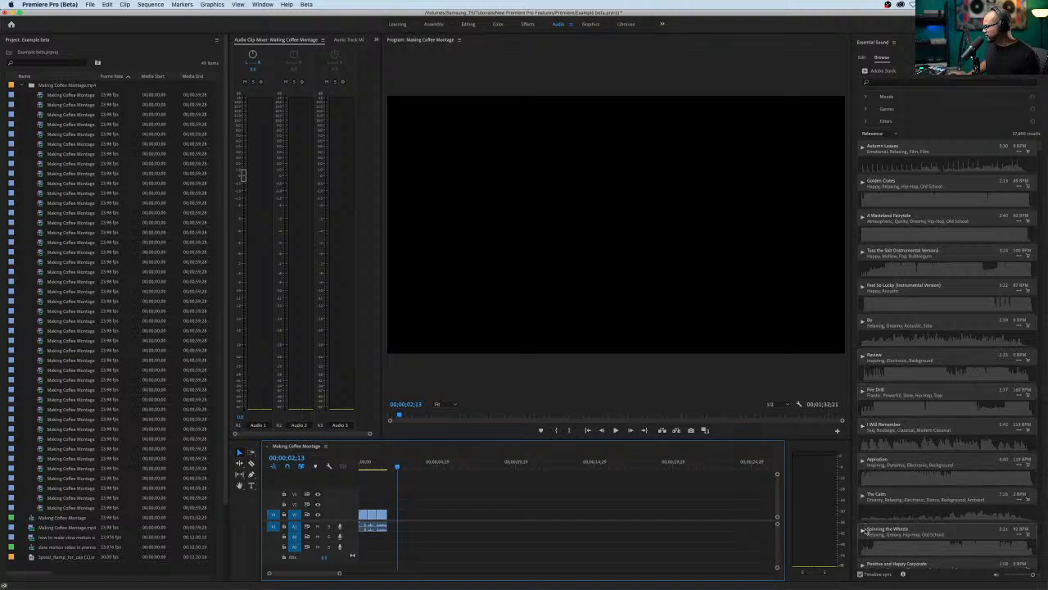
click(864, 529)
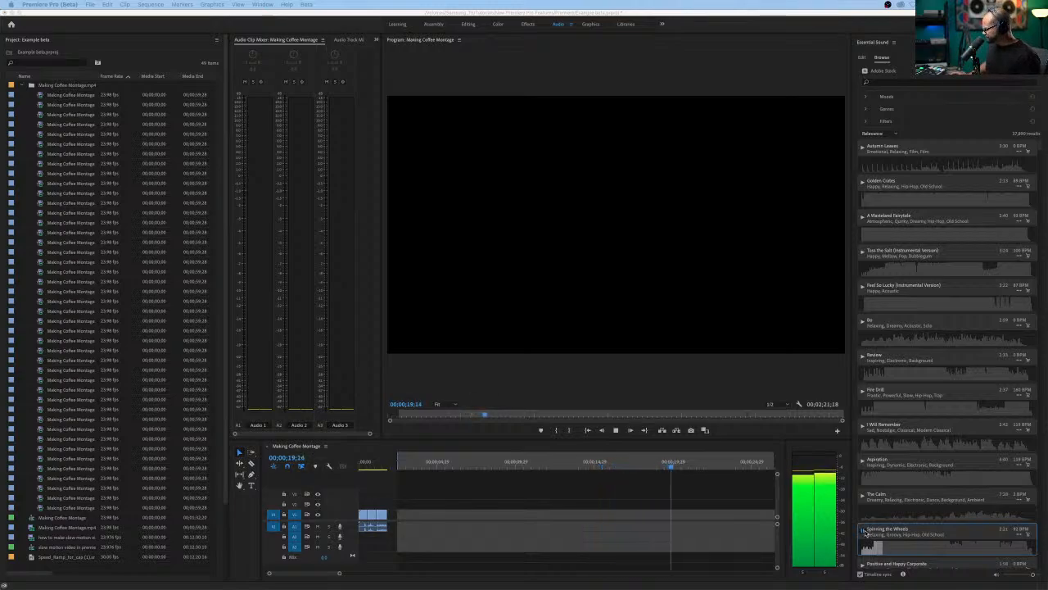
click(971, 537)
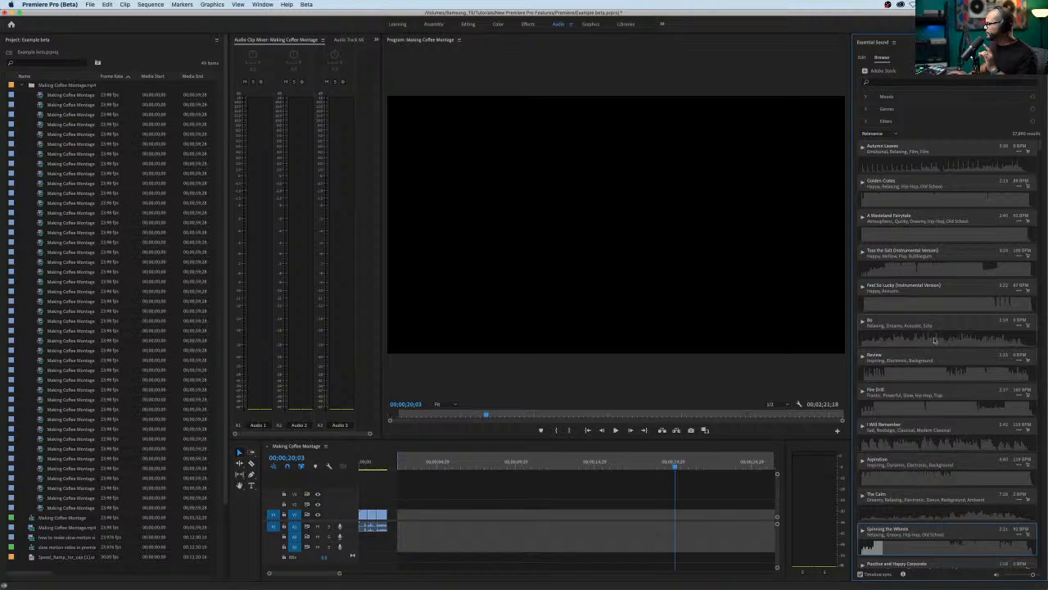